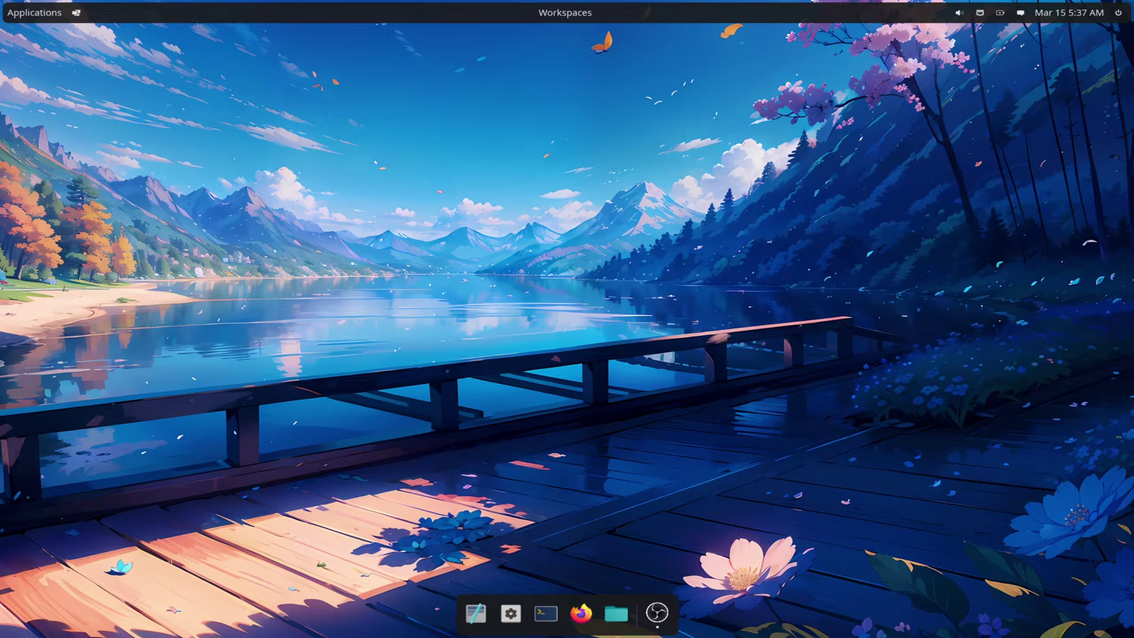
Search the applications for "cos", open the COSMIC App Store and reposition its window on the desktop
left_click(34, 12)
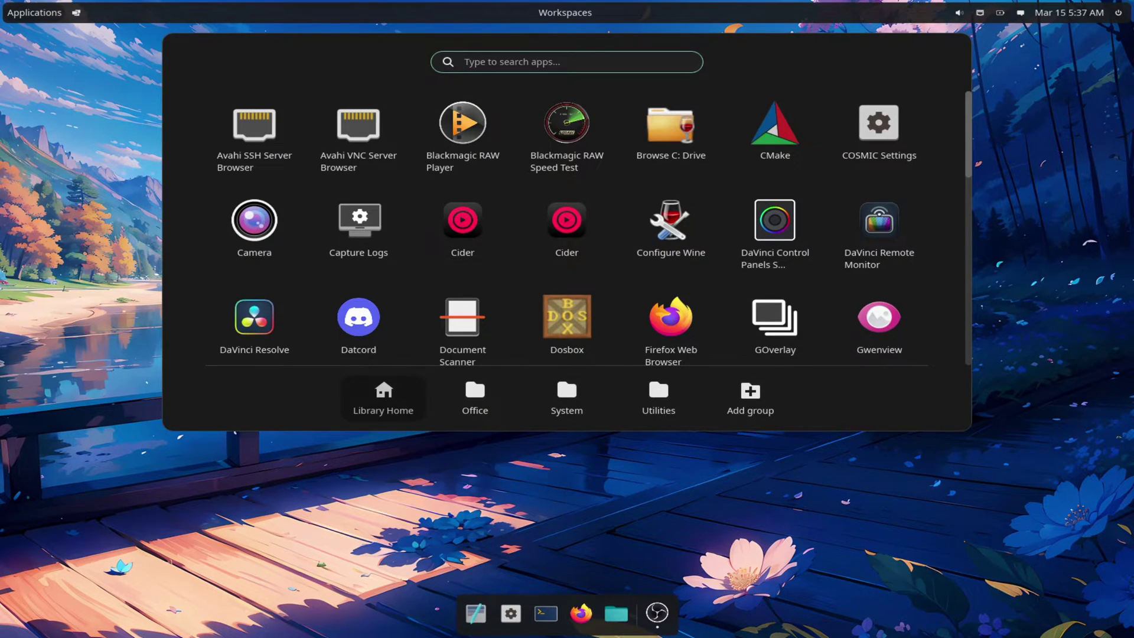
type("cos")
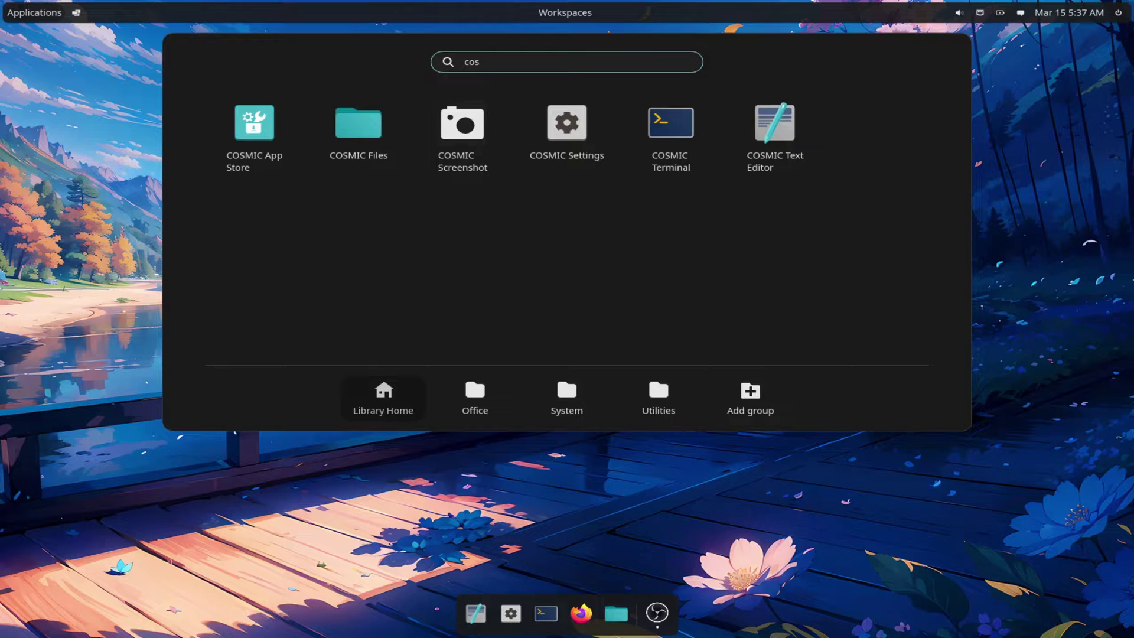
key("Return")
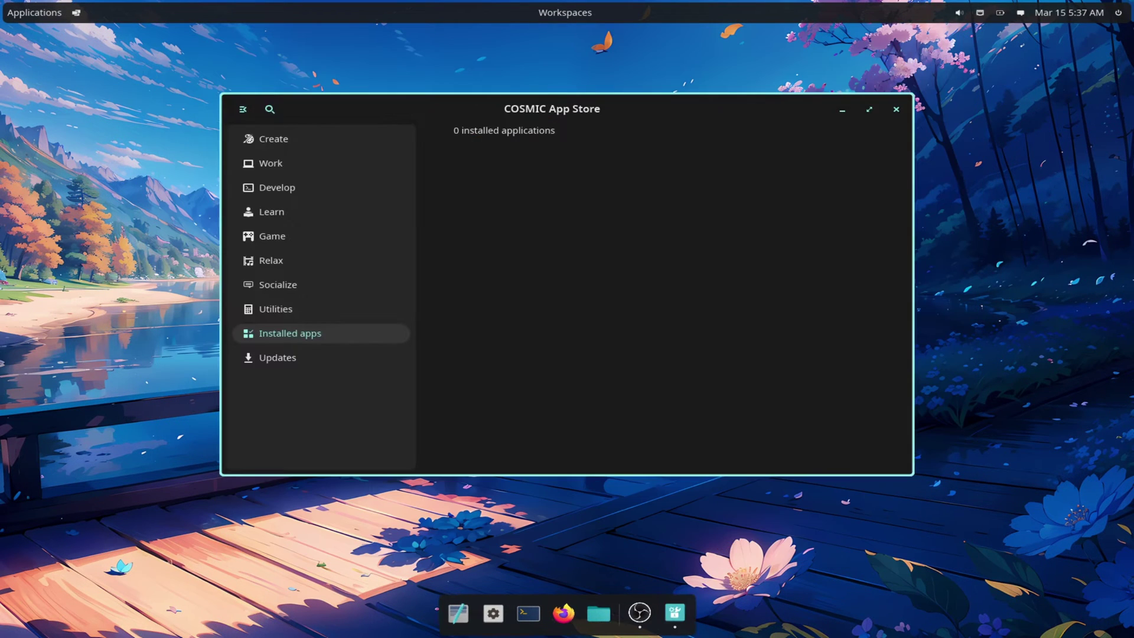
left_click_drag(408, 108, 356, 87)
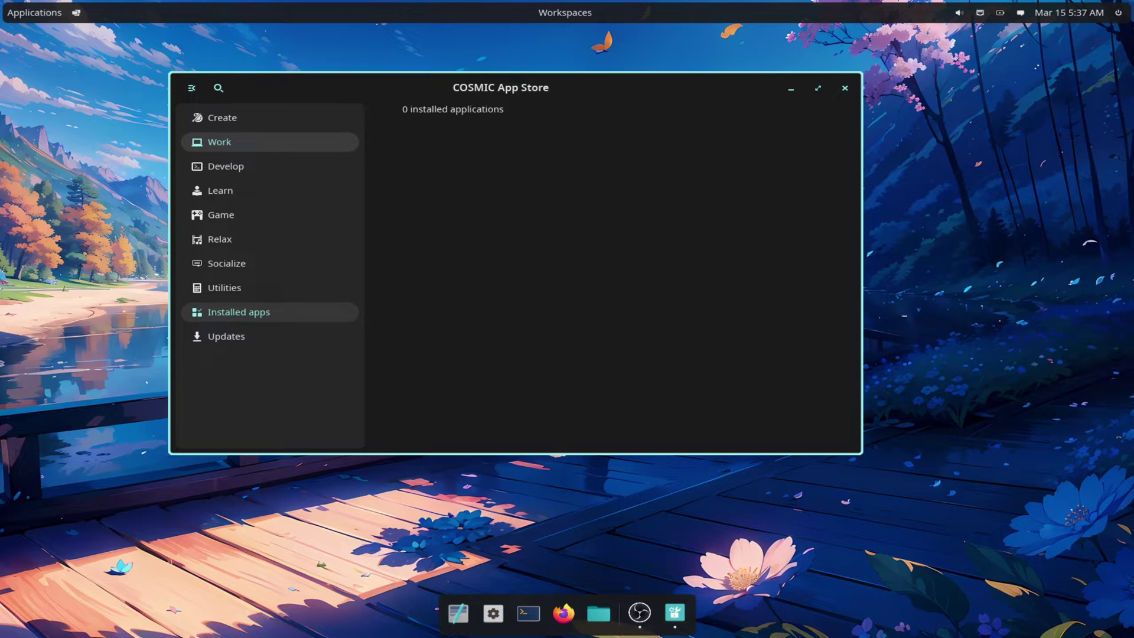
Look through the store's categories from Create to Utilities, plus the Installed apps and Updates pages
left_click(254, 142)
left_click(254, 118)
left_click(254, 167)
left_click(254, 191)
left_click(254, 239)
left_click(254, 215)
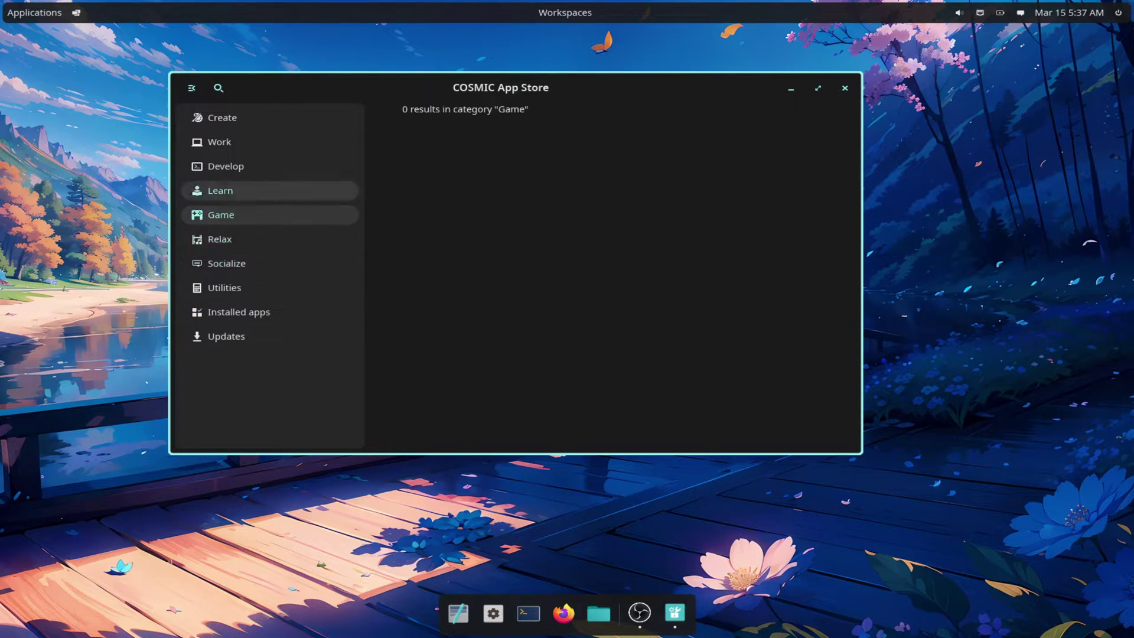
left_click(254, 191)
left_click(254, 215)
left_click(254, 264)
left_click(254, 288)
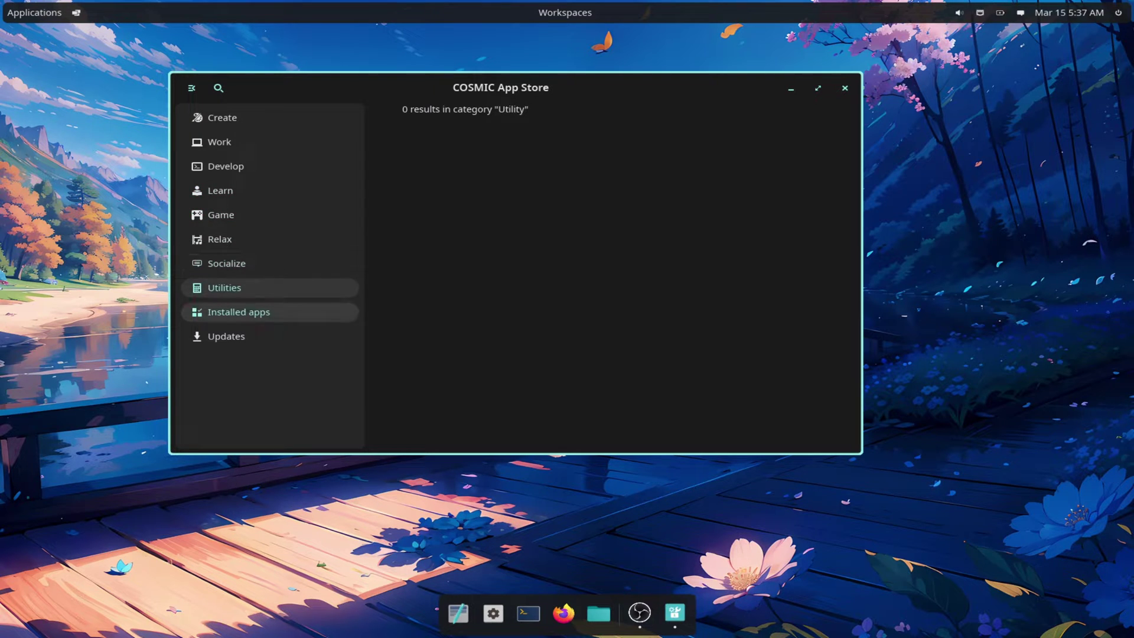
left_click(238, 312)
left_click(226, 336)
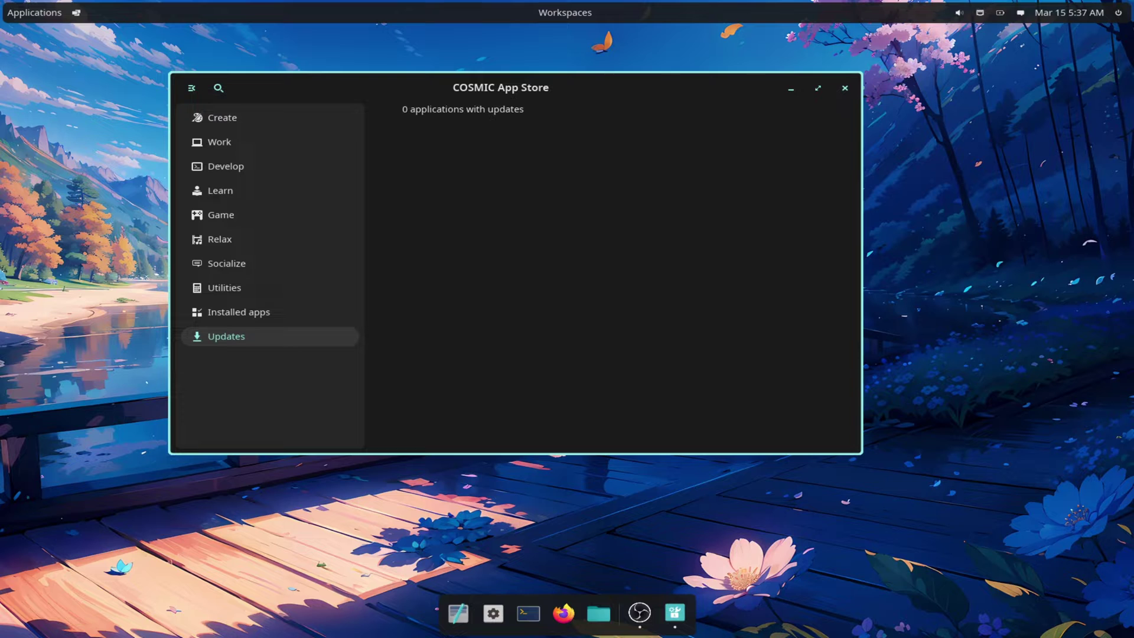
left_click_drag(265, 88, 298, 97)
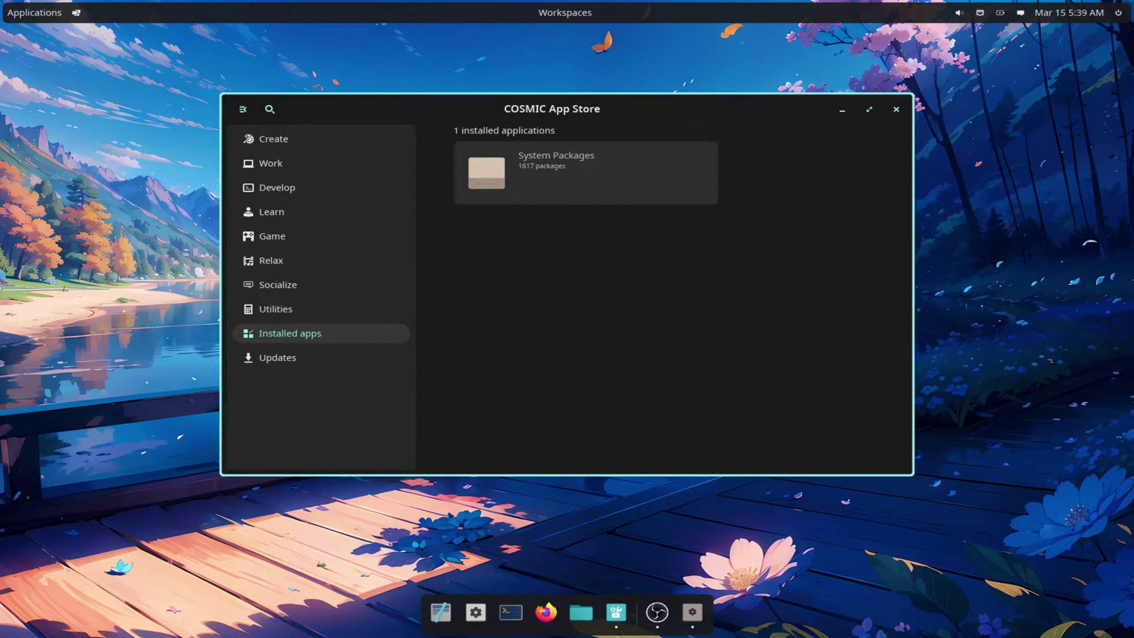
Examine the Develop, Work, Create, Learn, Game, Relax, Socialize and Utilities categories for available applications
left_click(284, 188)
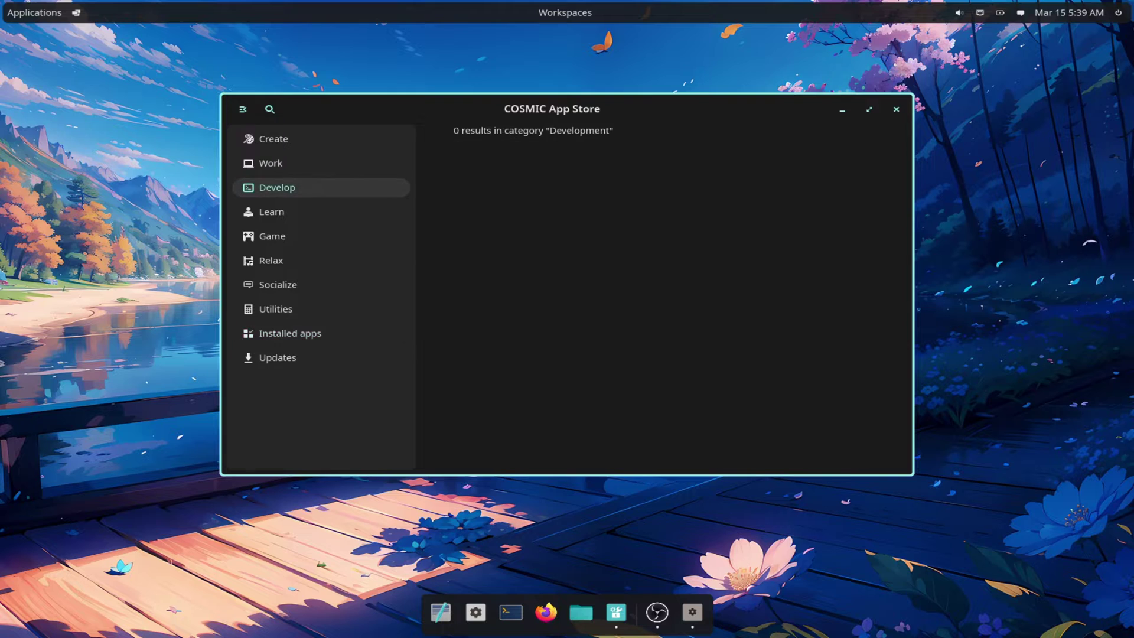
left_click(283, 163)
left_click(284, 140)
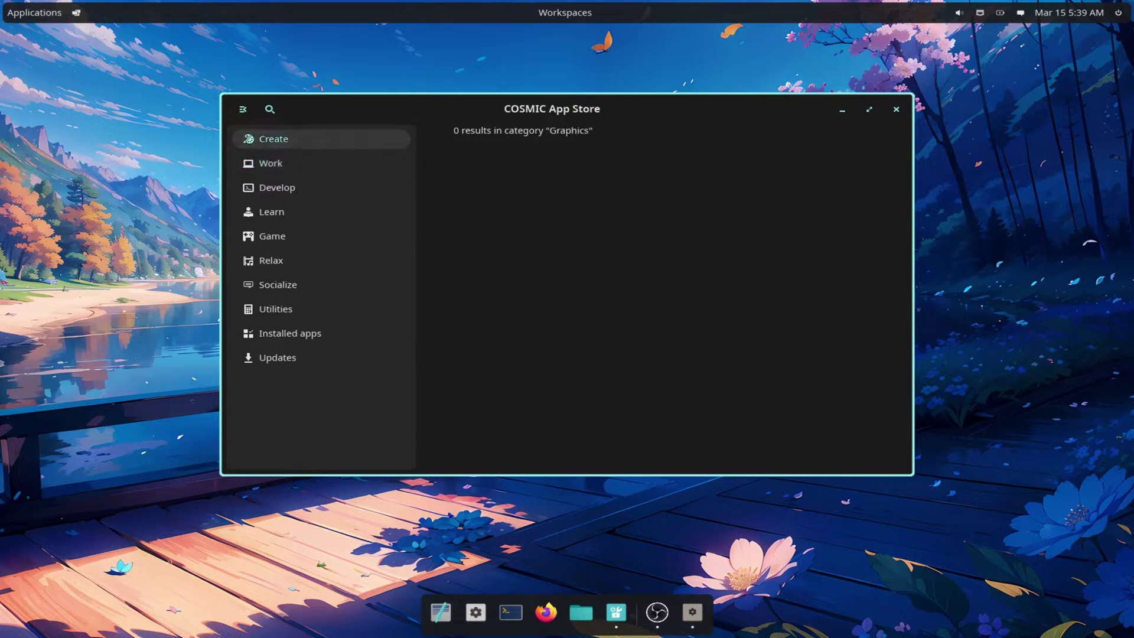
left_click(283, 187)
left_click(283, 212)
left_click(284, 236)
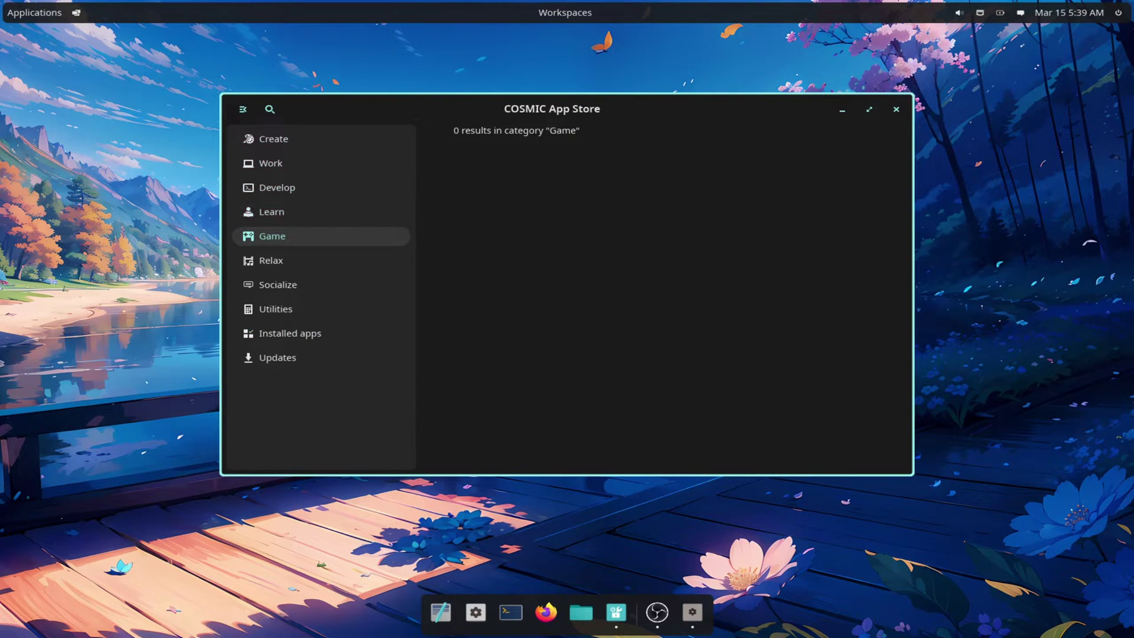
left_click(283, 261)
left_click(283, 285)
left_click(283, 309)
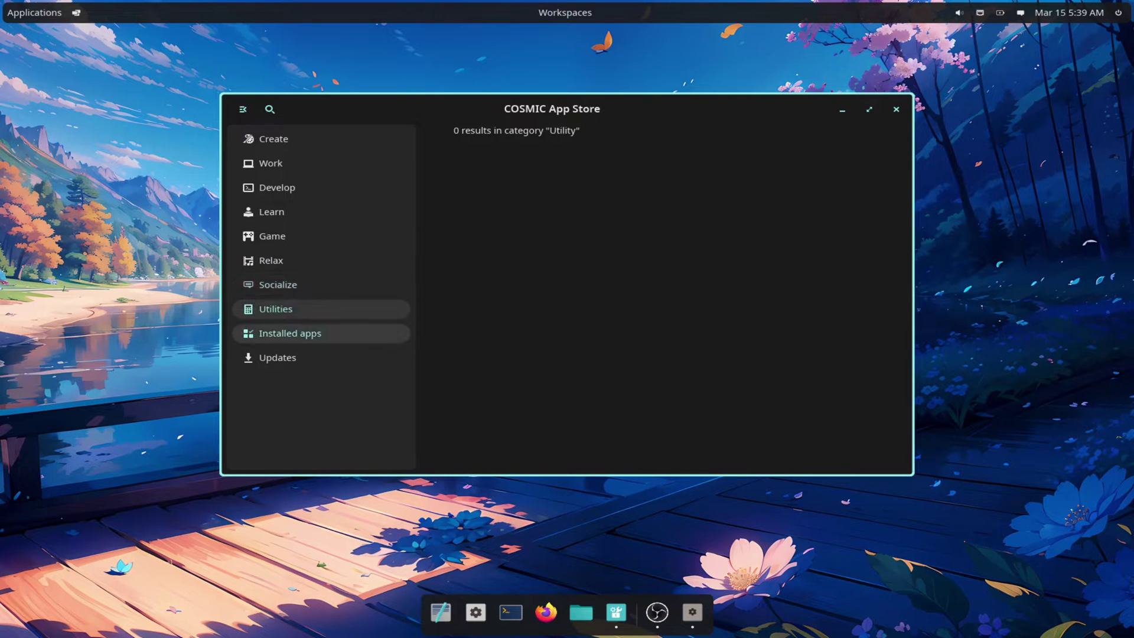
Check the Updates and Installed apps pages and read through the System Packages list
left_click(290, 333)
left_click(278, 357)
left_click(290, 333)
left_click(585, 171)
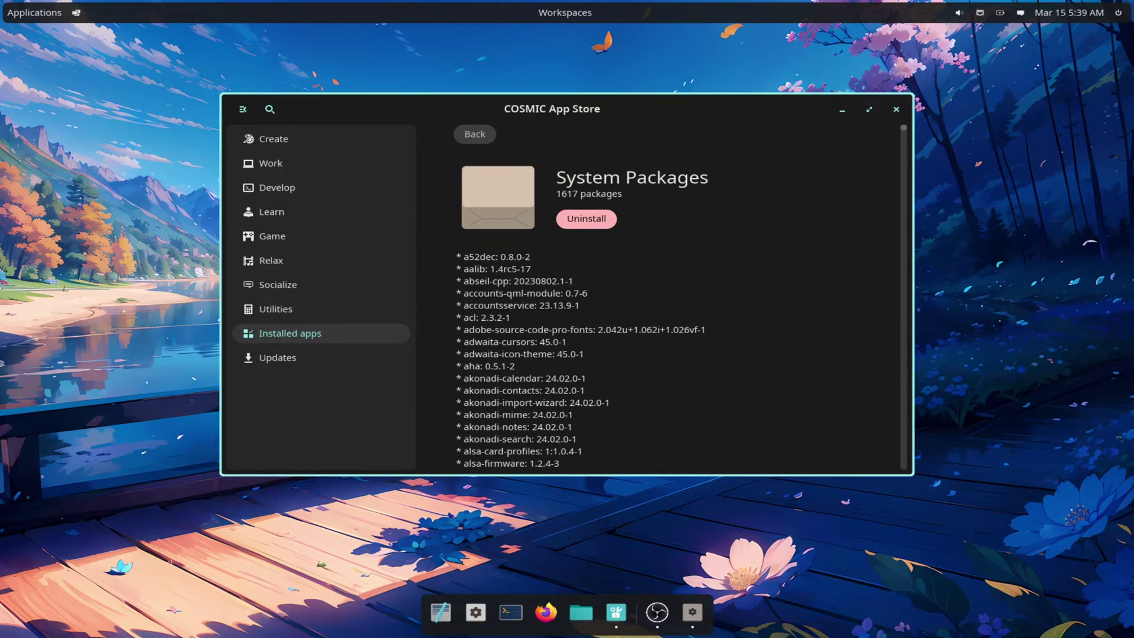
scroll(650, 319, "down", 17)
Return to the Create category, reposition the store window and close the App Store
left_click(283, 139)
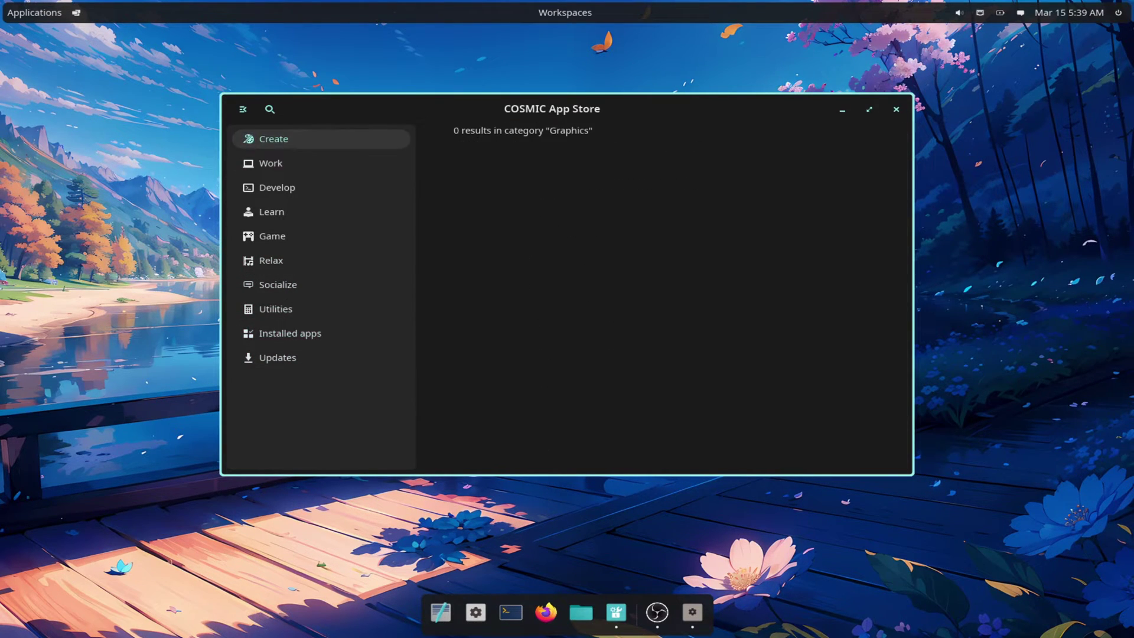
left_click_drag(413, 109, 390, 93)
left_click_drag(626, 94, 658, 100)
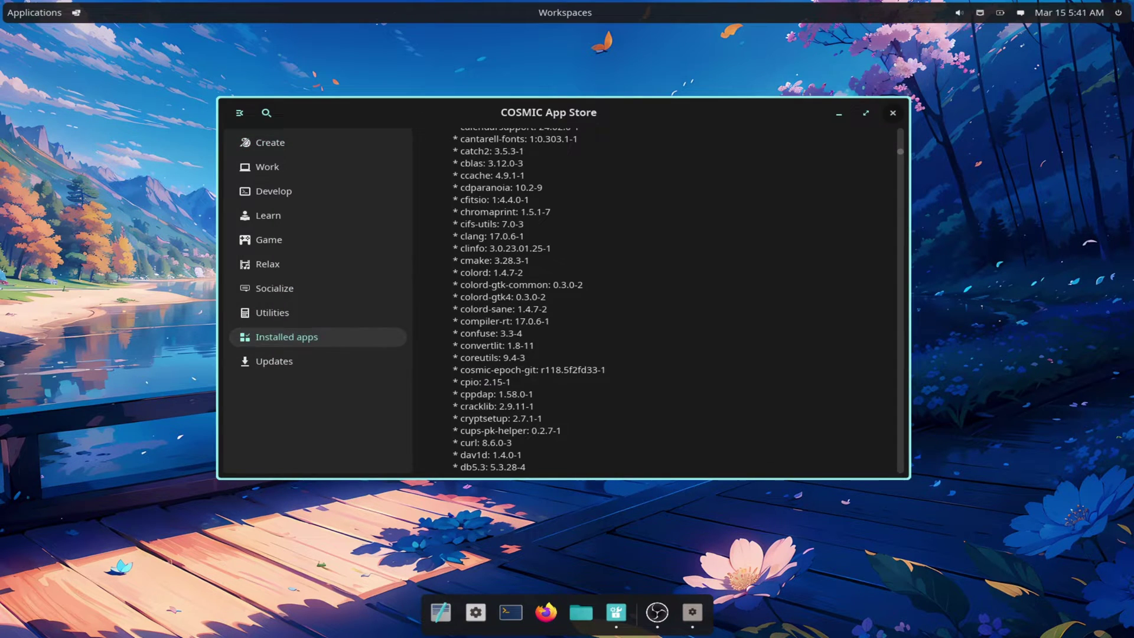
left_click(893, 113)
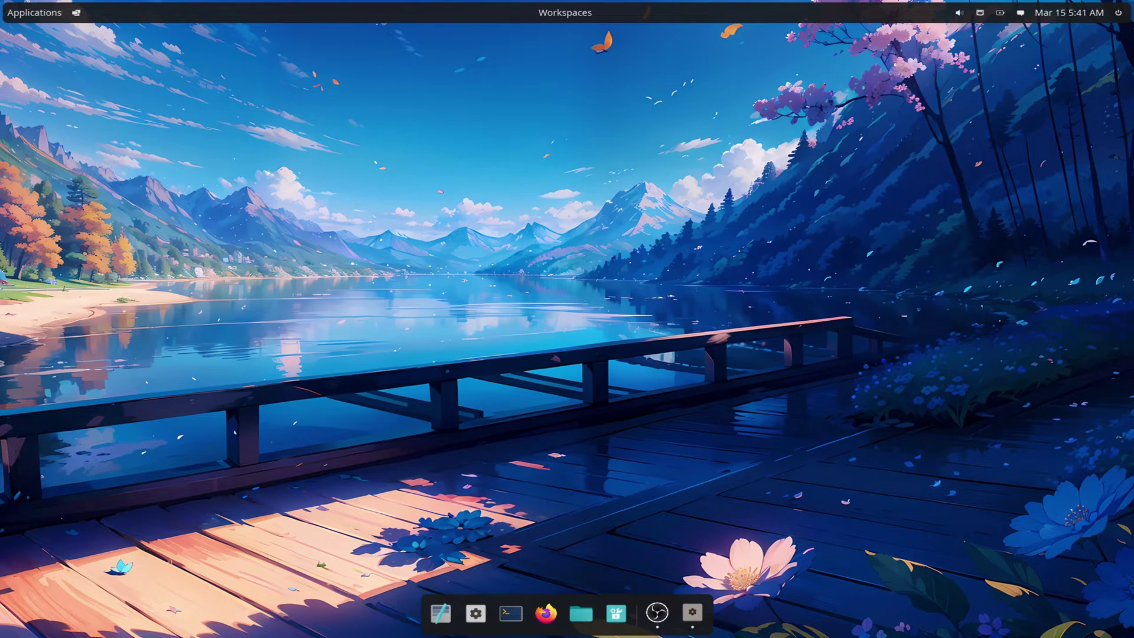
View the window tiling options and dismiss them, and briefly open and close a terminal window
left_click(76, 13)
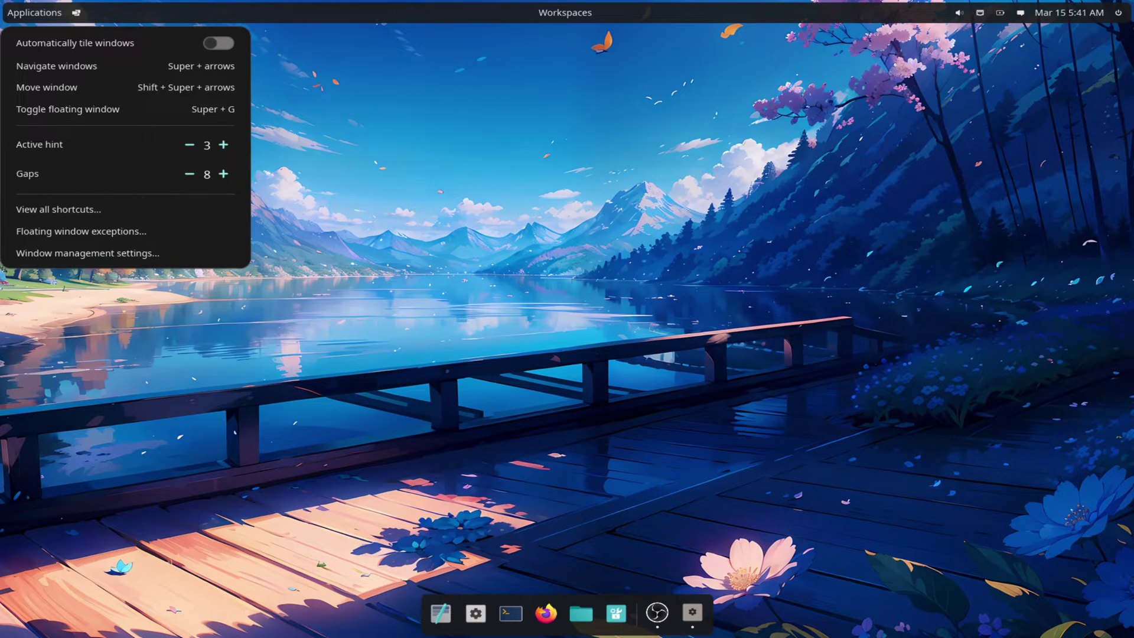
key("Escape")
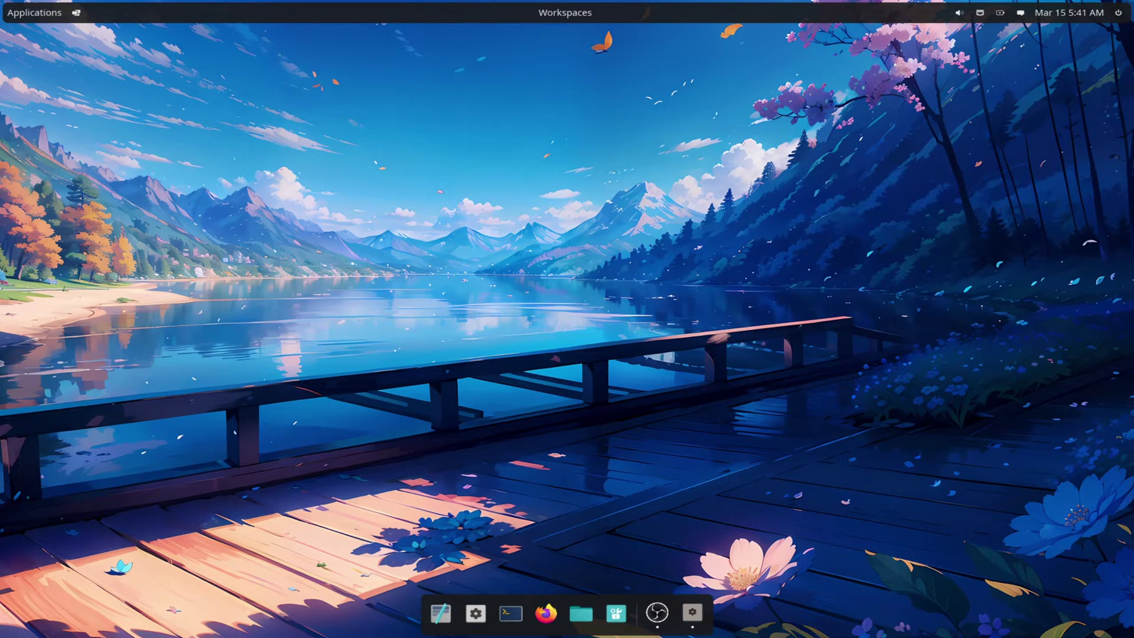
key("super+t")
key("super+q")
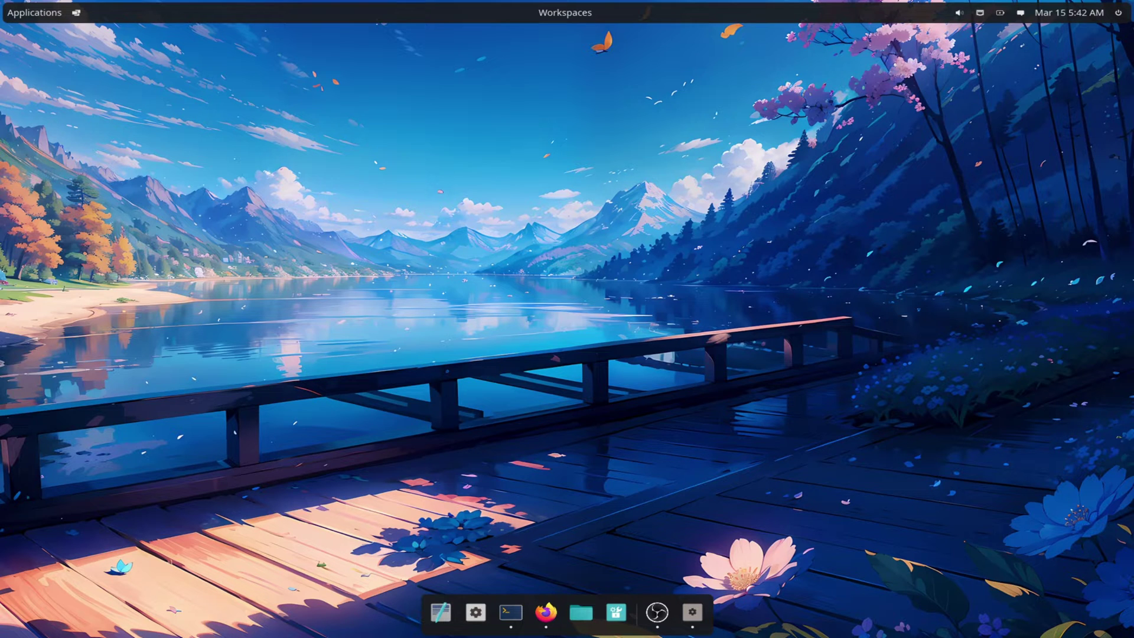
Open COSMIC Settings and look through Time & Language, System & Accounts, Sound, Displays, Input Devices and the Desktop wallpaper page
left_click(476, 612)
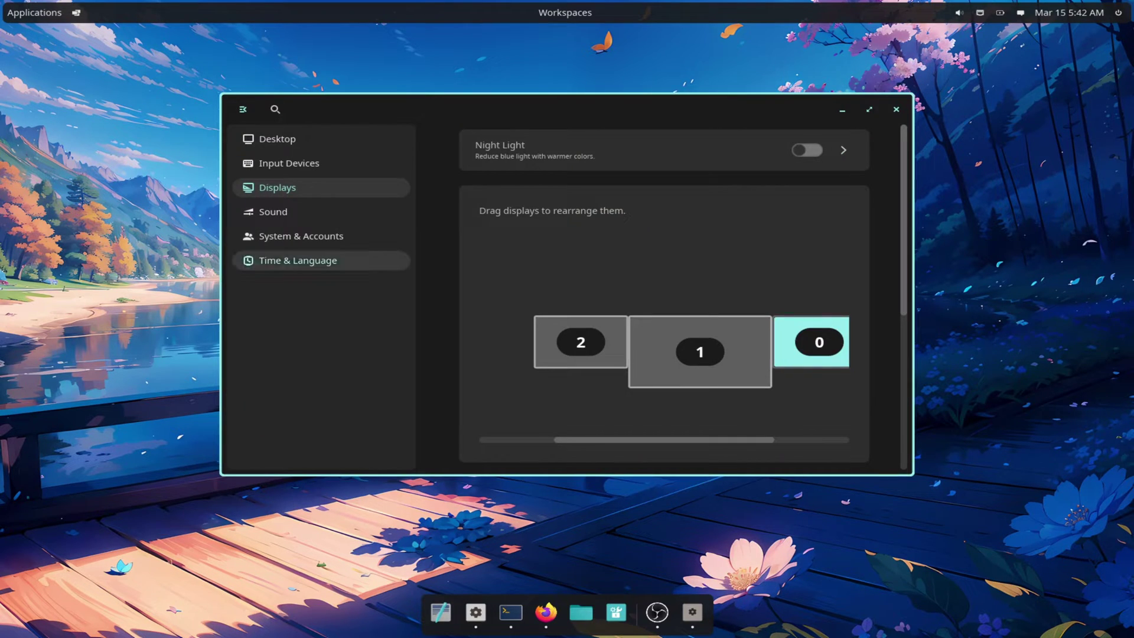
left_click(298, 261)
left_click(301, 236)
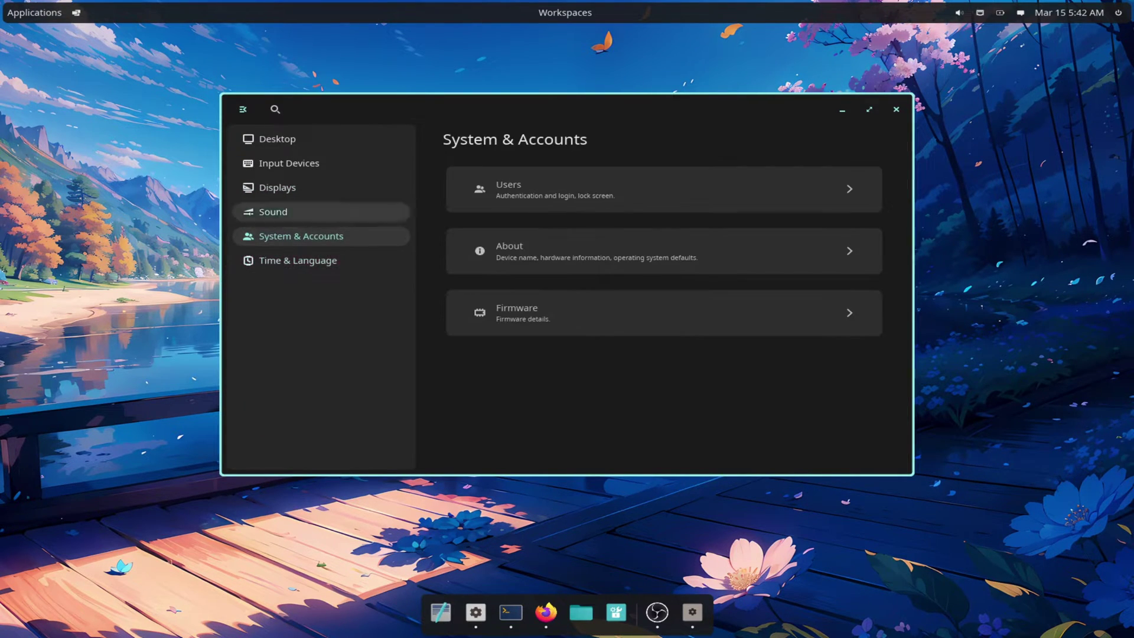
left_click(273, 212)
scroll(664, 295, "down", 3)
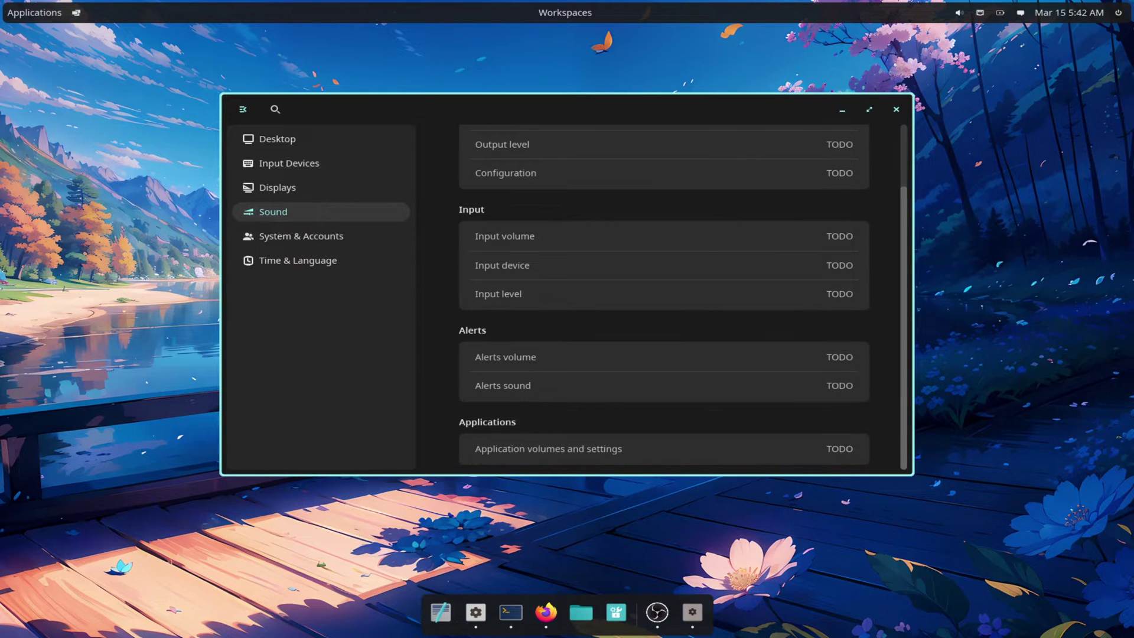
left_click(278, 188)
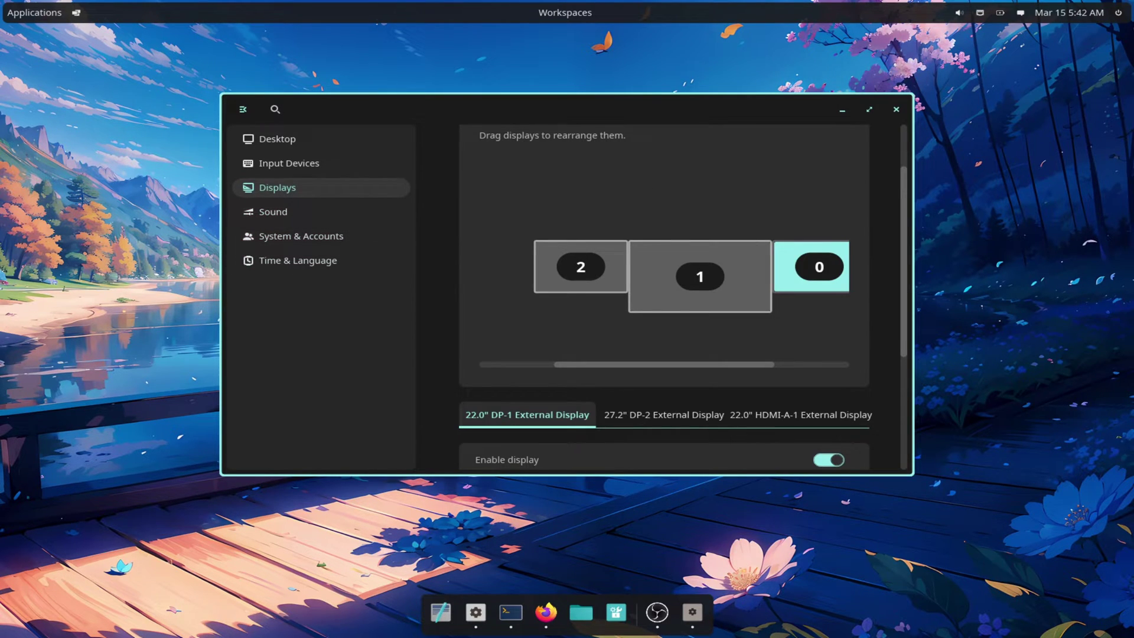
left_click(288, 163)
left_click(277, 139)
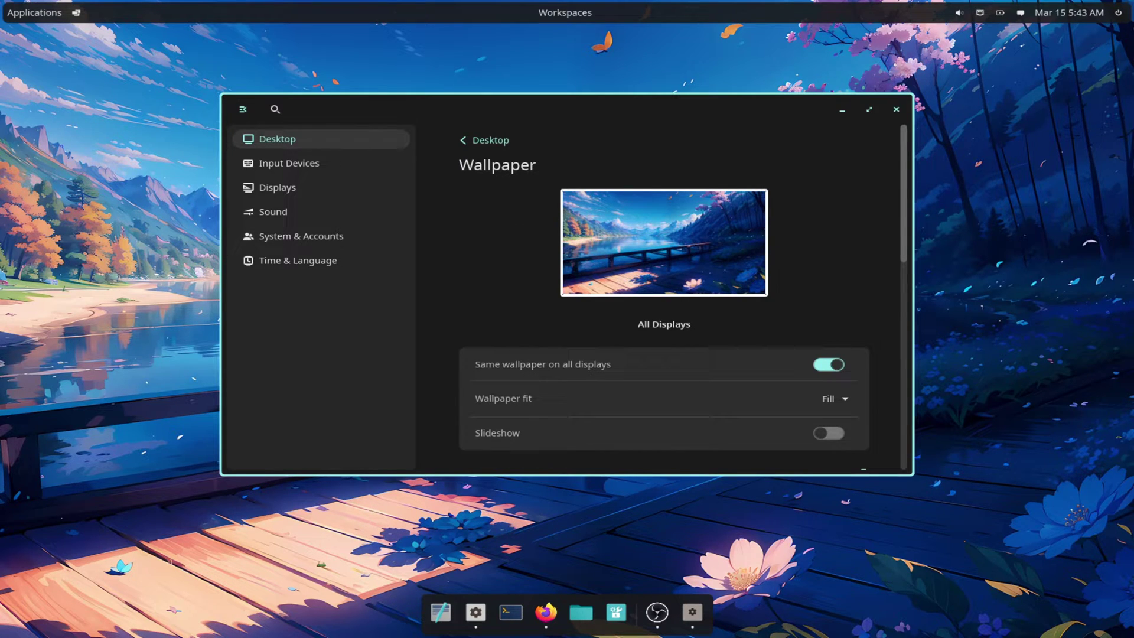
Start the screenshot tool and view its save location options, keeping Save to Pictures
key("Print")
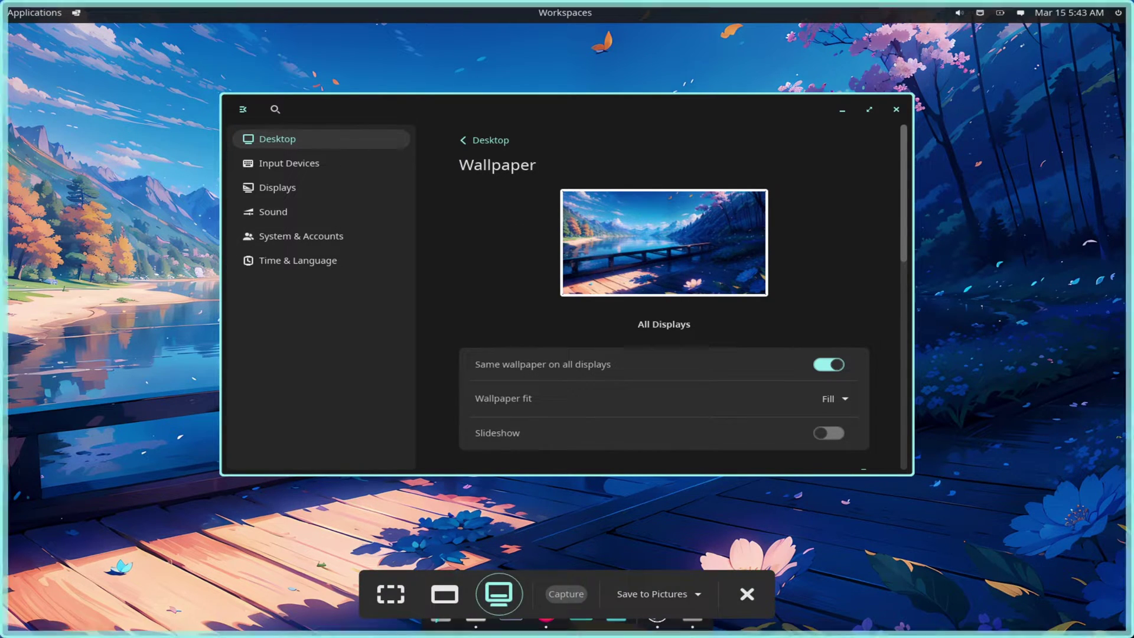
left_click(656, 594)
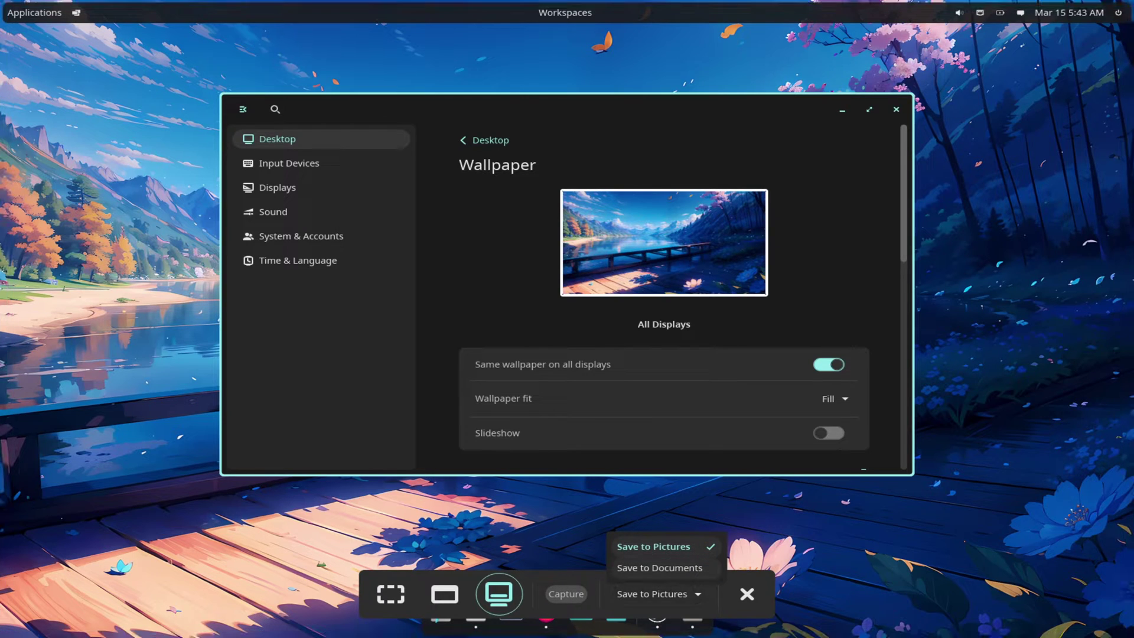
left_click(659, 594)
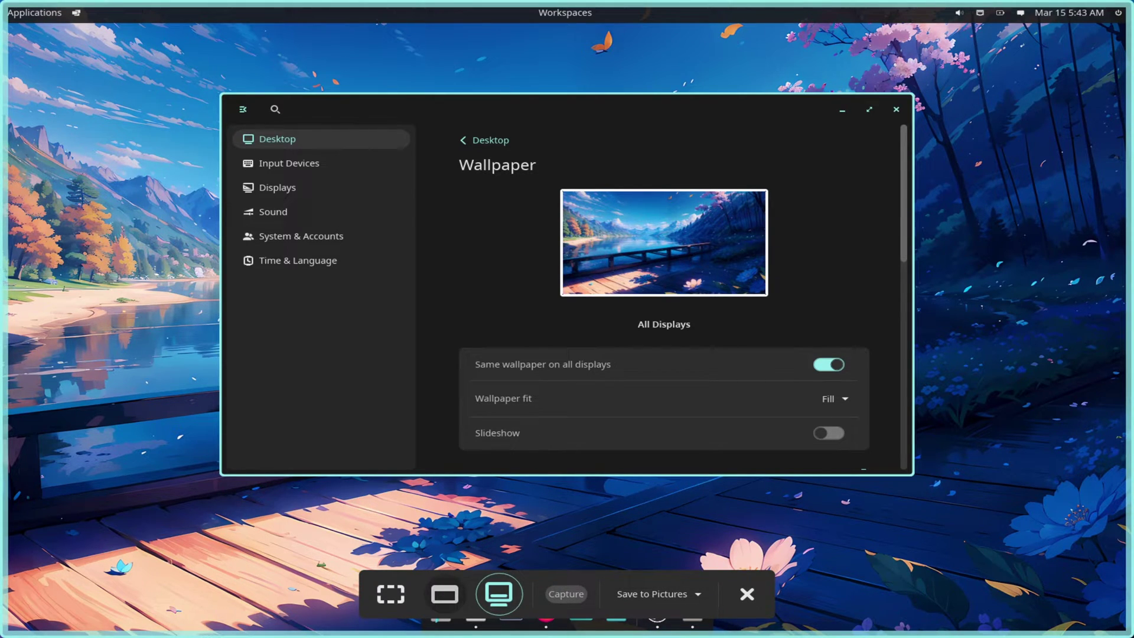
Try out rectangular capture regions over the Settings window and exit the screenshot tool without capturing
left_click(391, 594)
left_click_drag(167, 52, 410, 222)
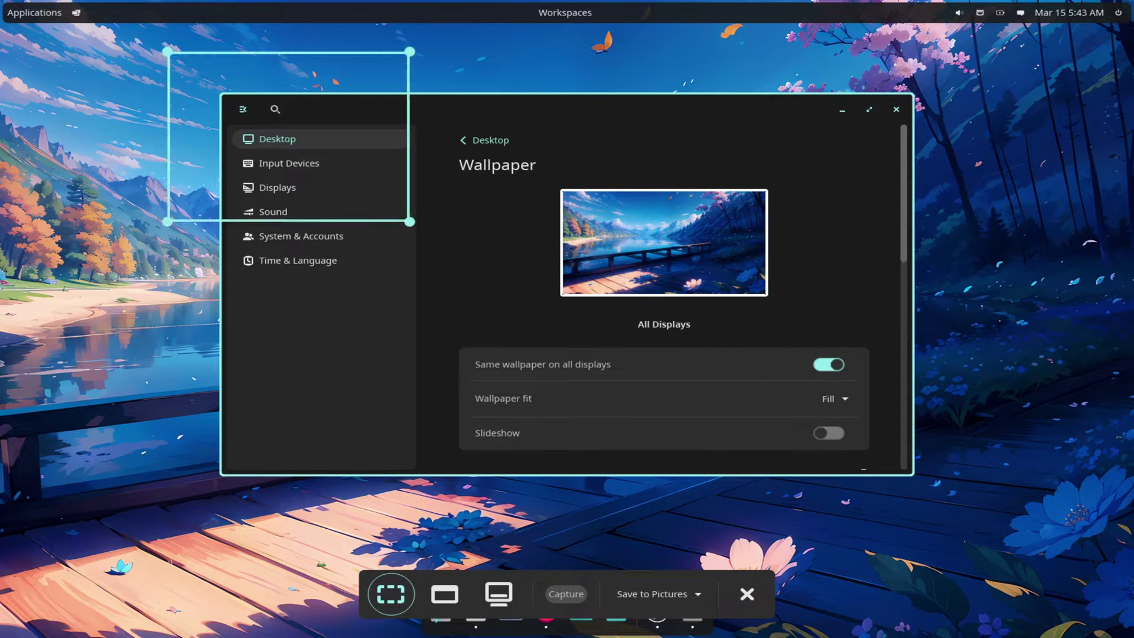
mouse_move(258, 147)
left_mouse_down()
mouse_move(445, 274)
mouse_move(739, 368)
left_mouse_up()
left_click_drag(578, 221, 865, 404)
left_click(748, 594)
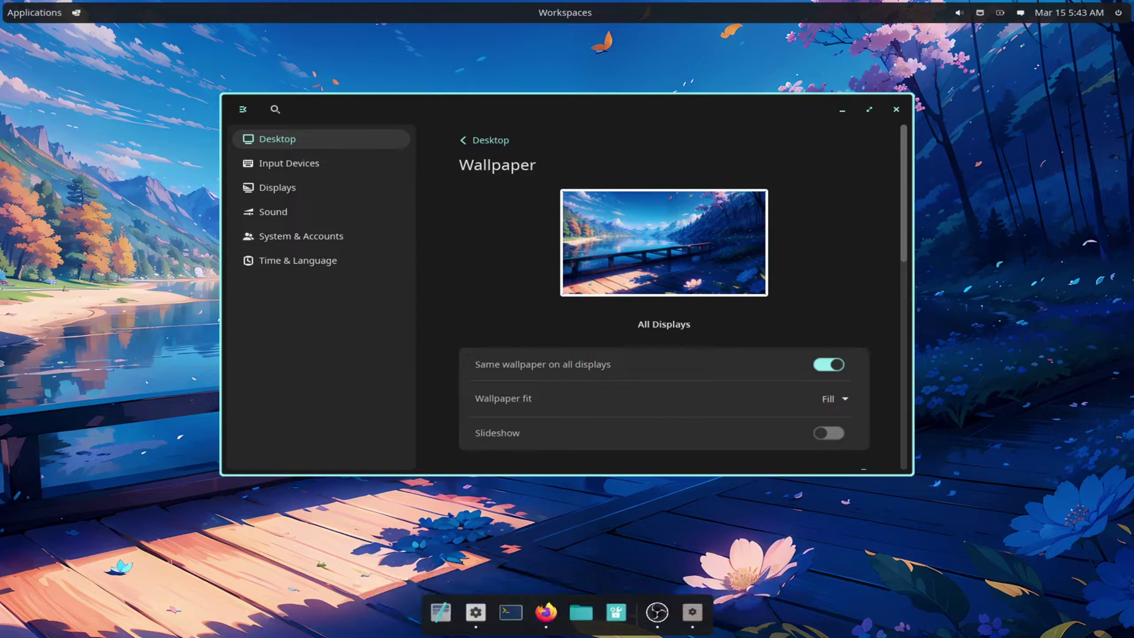
Close the Settings window and view the battery status and power profile options
left_click(896, 109)
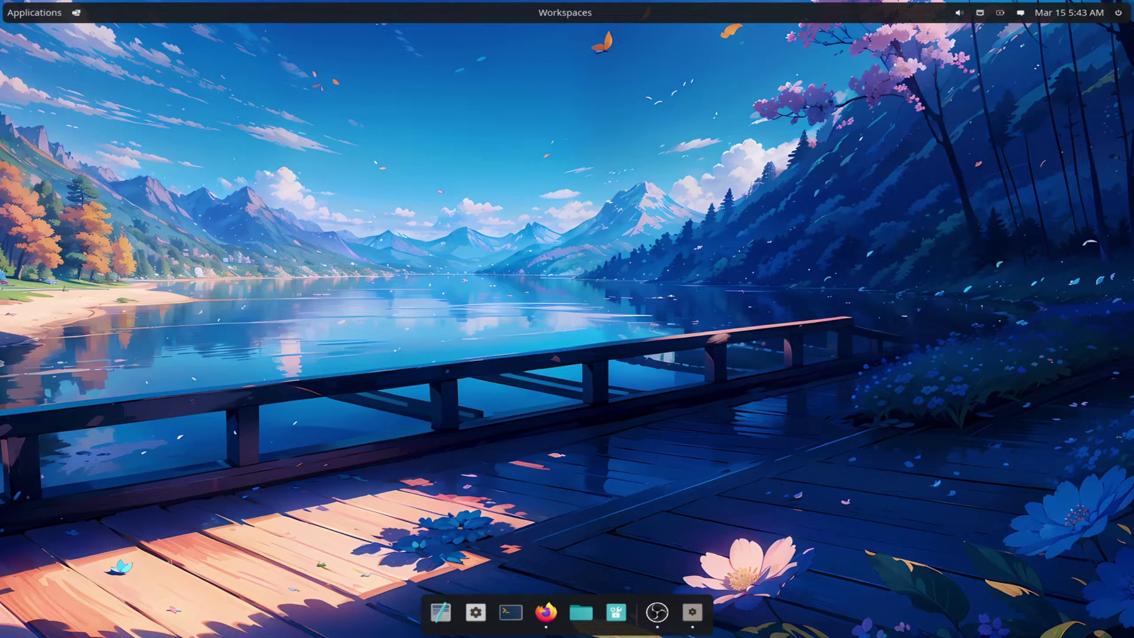
left_click_drag(1133, 121, 639, 105)
left_click(960, 105)
left_click(1000, 12)
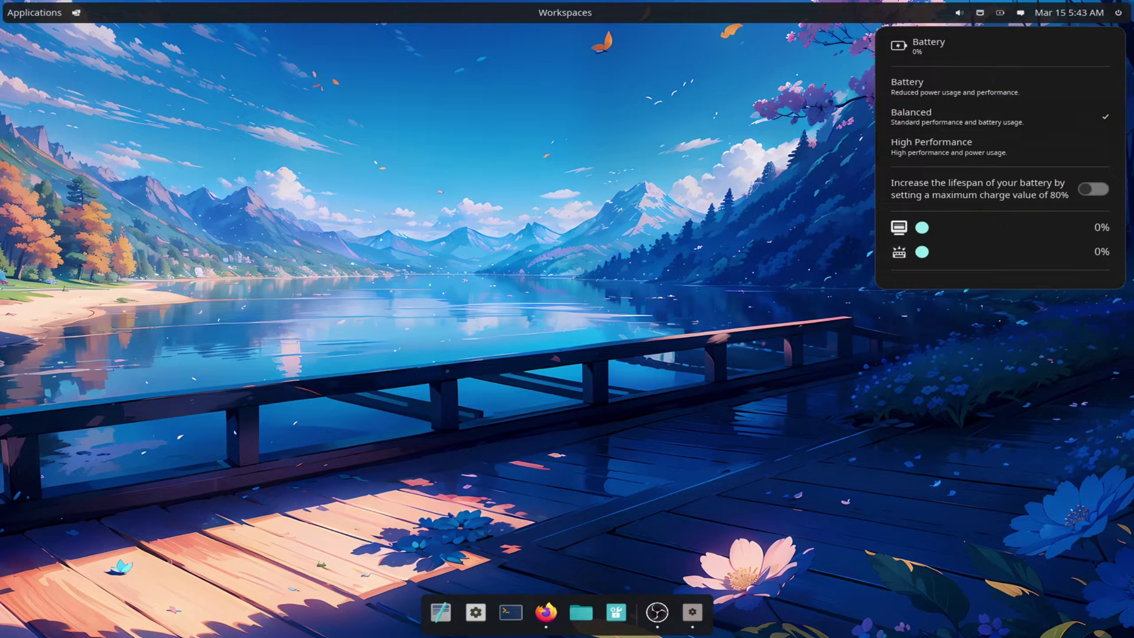
Open a COSMIC Terminal window and close it again
left_click(511, 613)
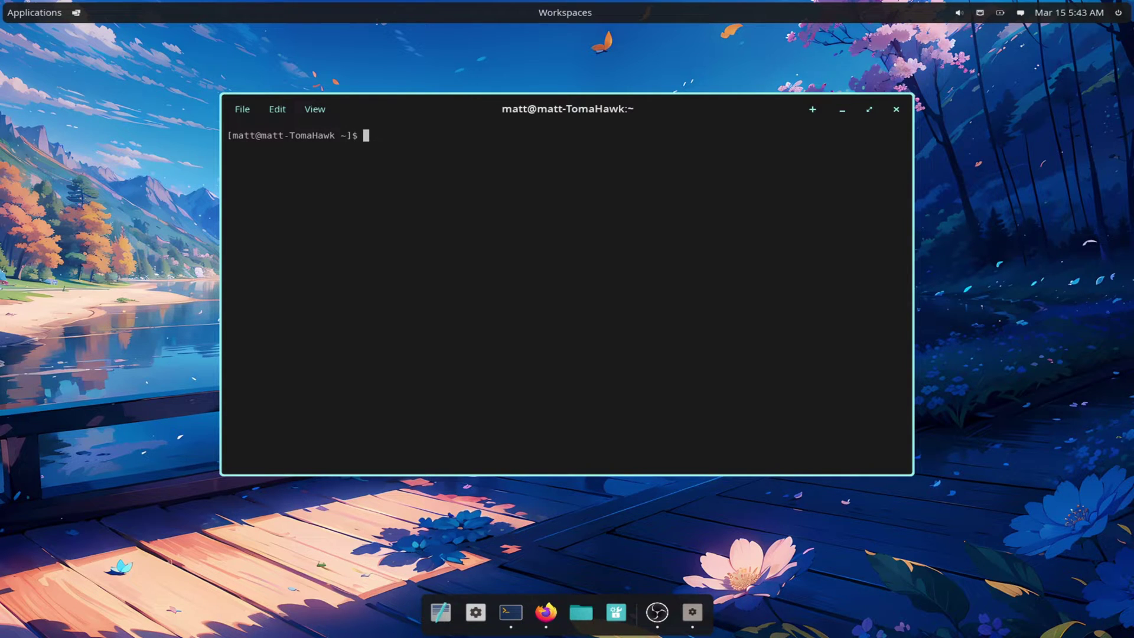
key("super+q")
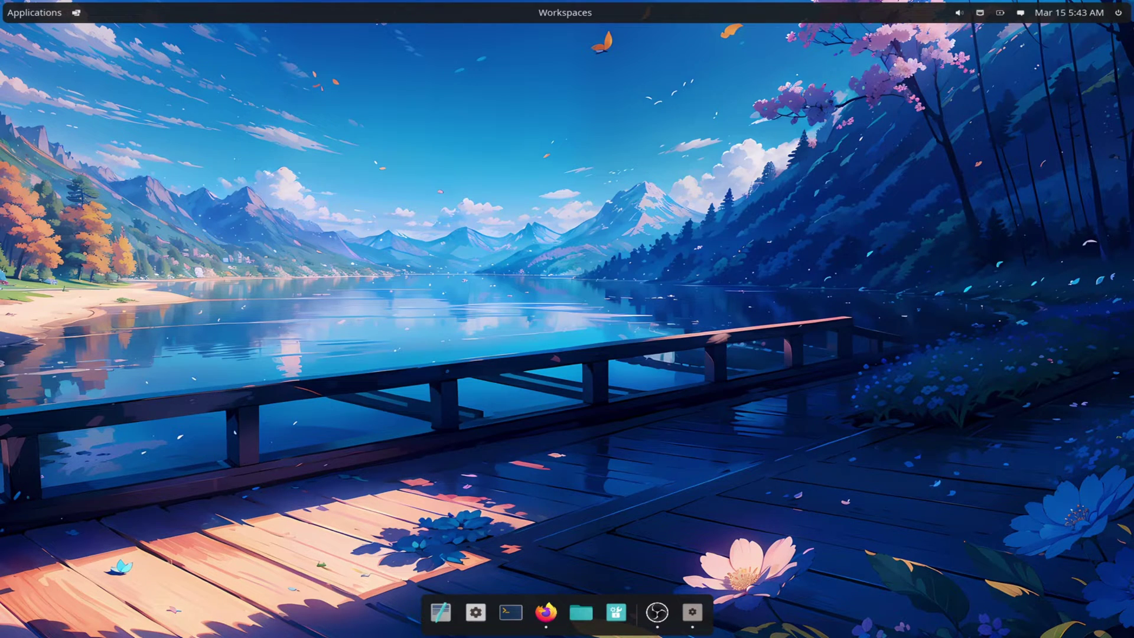
Open the application library and search for "cosmic"
key("super+a")
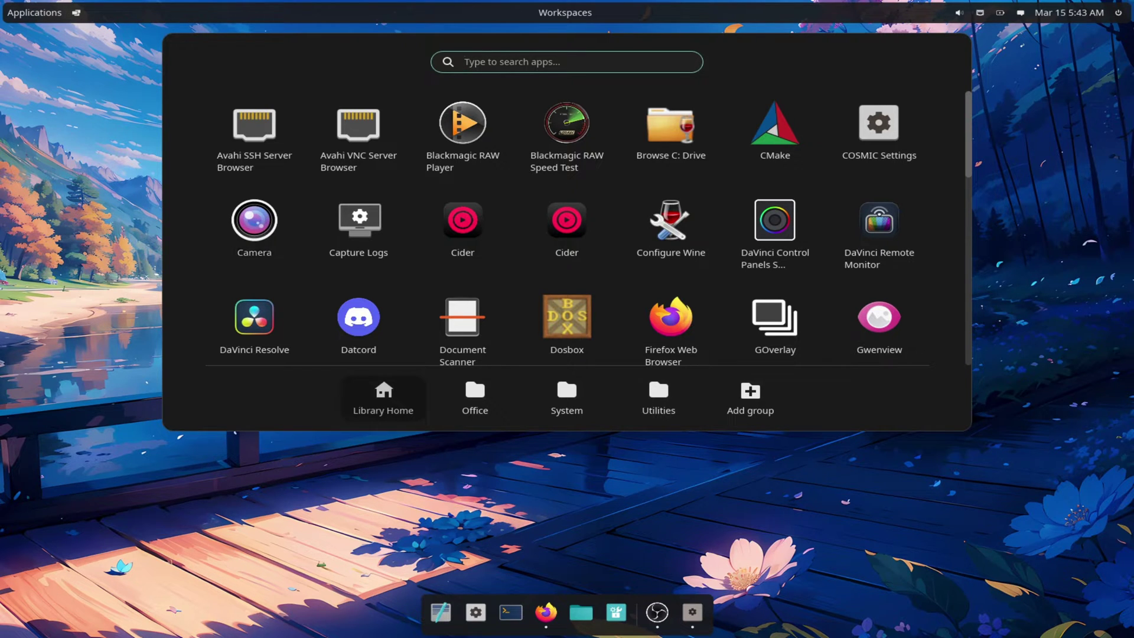
type("cosmic")
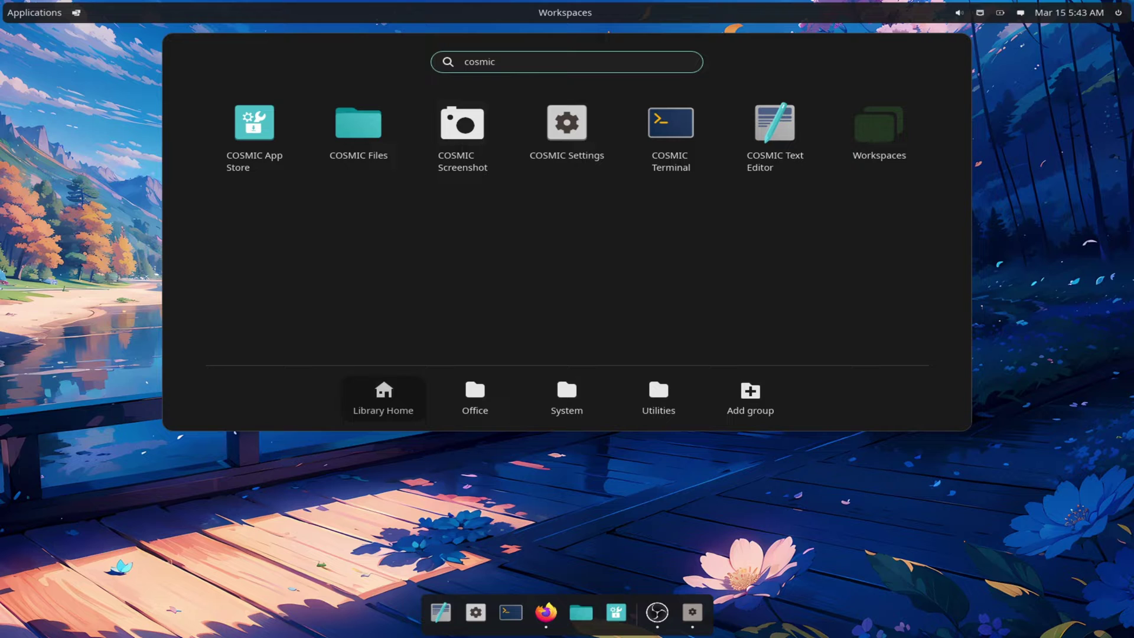
Launch COSMIC Text Editor from the results, look through its View and File menu commands, and close it
left_click(775, 132)
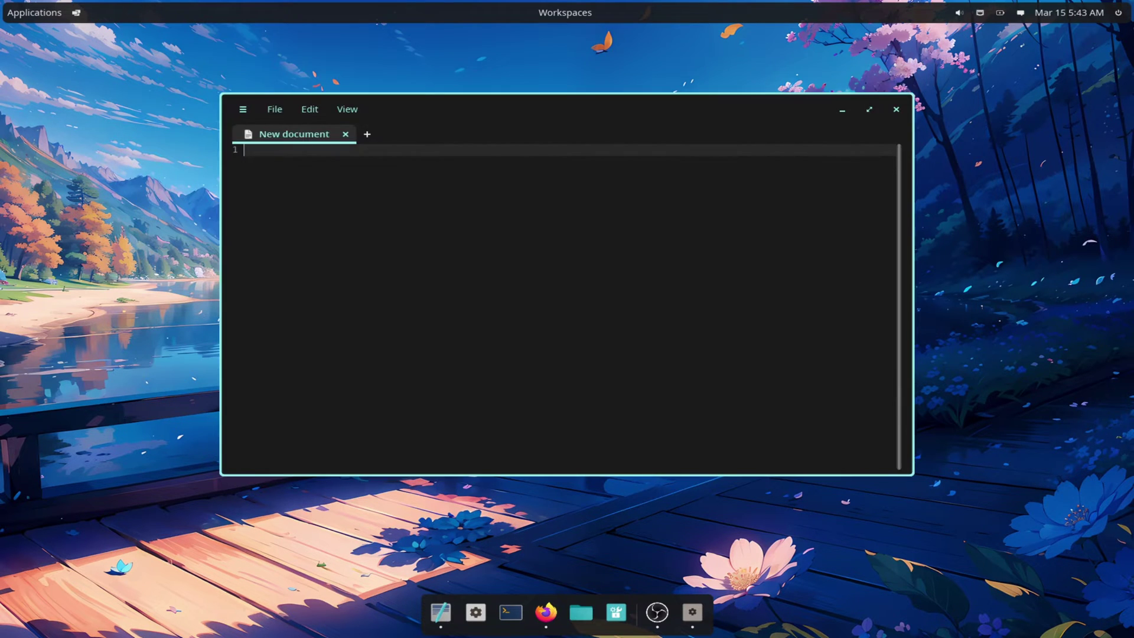
left_click_drag(473, 109, 431, 86)
left_click(305, 86)
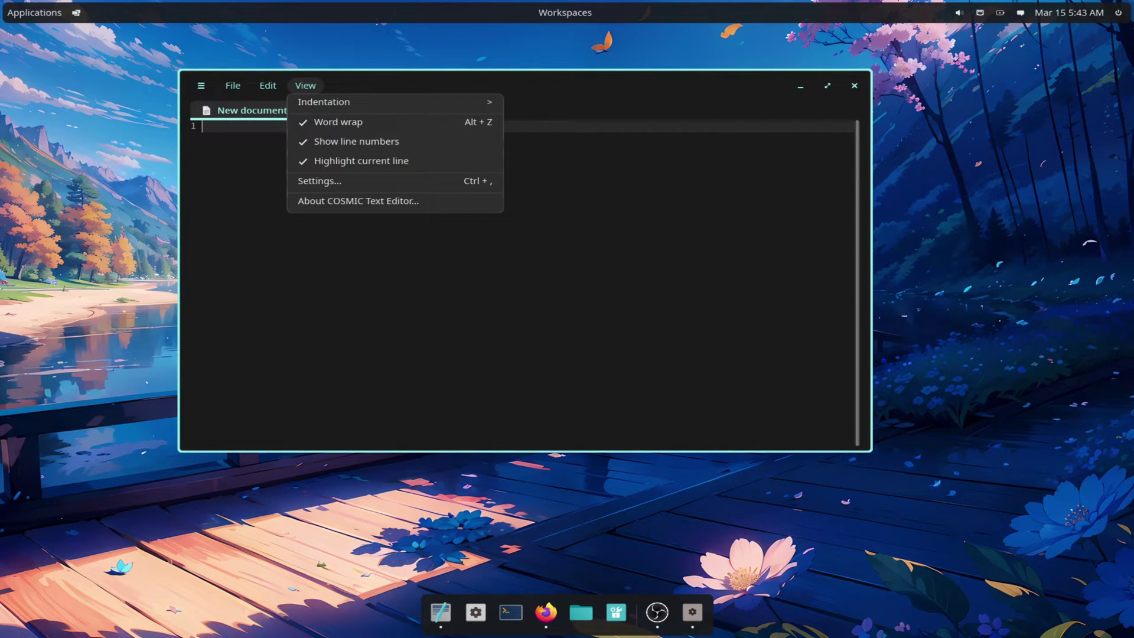
key("Left")
key("Left")
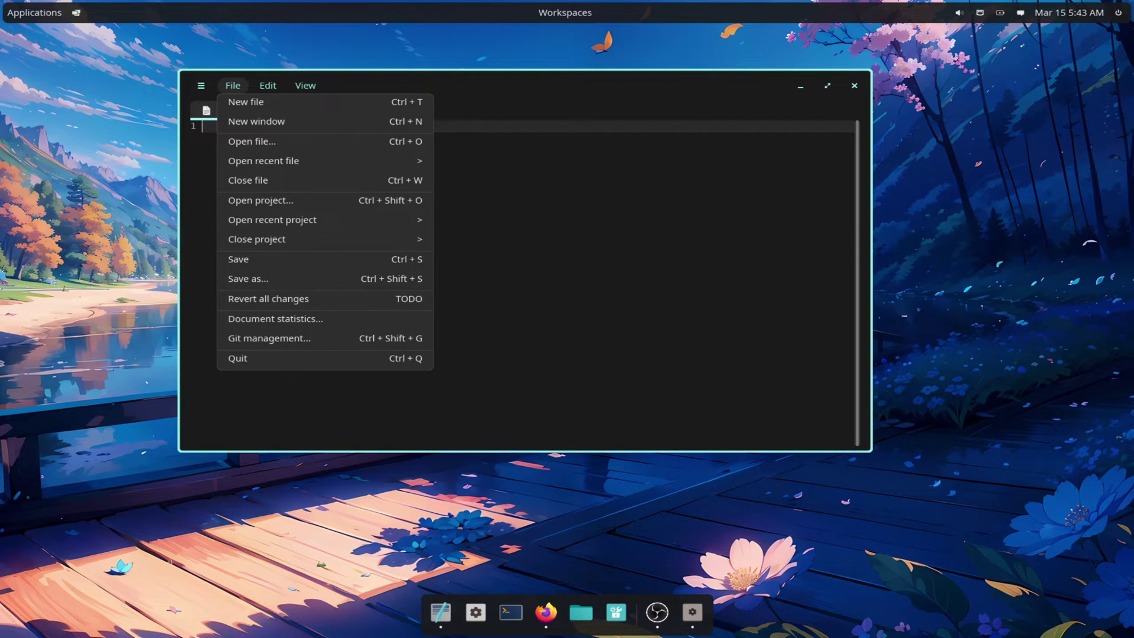
key("Escape")
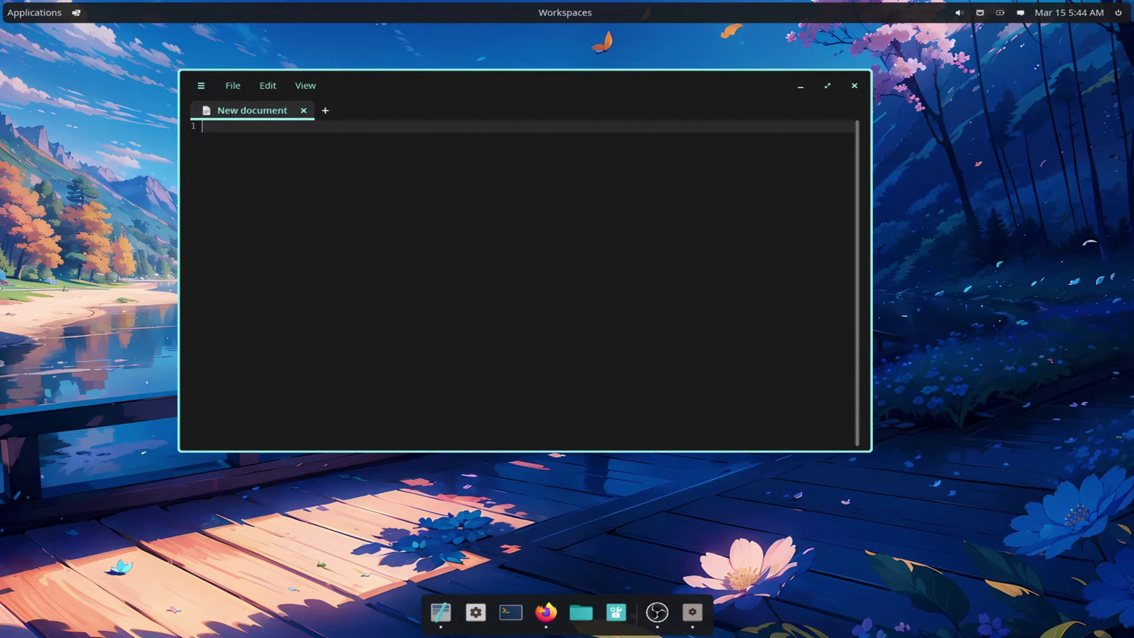
key("super+q")
Search the application library for "cosmi", launch COSMIC Files, minimize and restore its window, and reposition it on the desktop
key("super+a")
type("cosmi")
left_click(359, 131)
left_click_drag(473, 109, 414, 99)
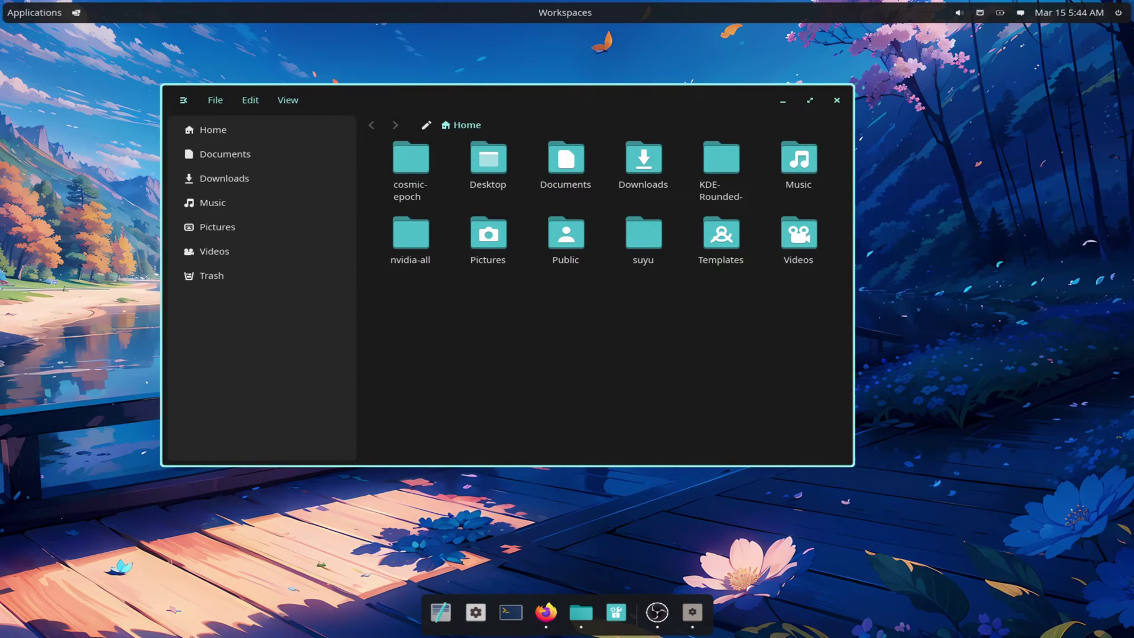
left_click(784, 99)
left_click(581, 613)
left_click_drag(537, 103, 436, 97)
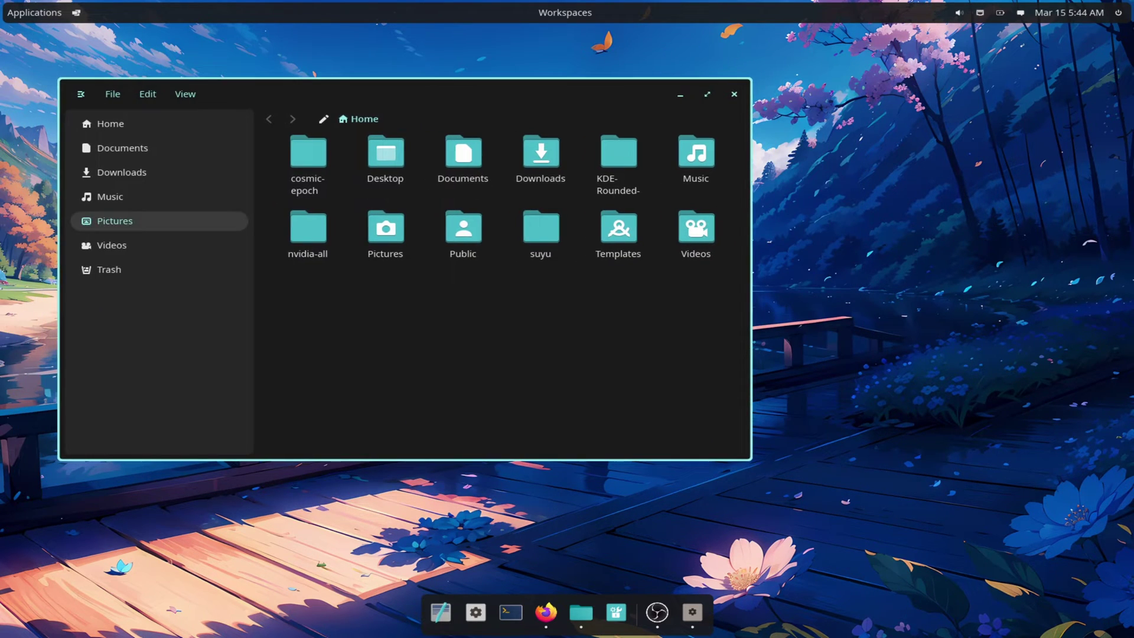
Browse the Trash, Videos, Pictures, Music, Downloads and Documents locations in COSMIC Files and return to Home
left_click(112, 270)
left_click(112, 245)
left_click(114, 221)
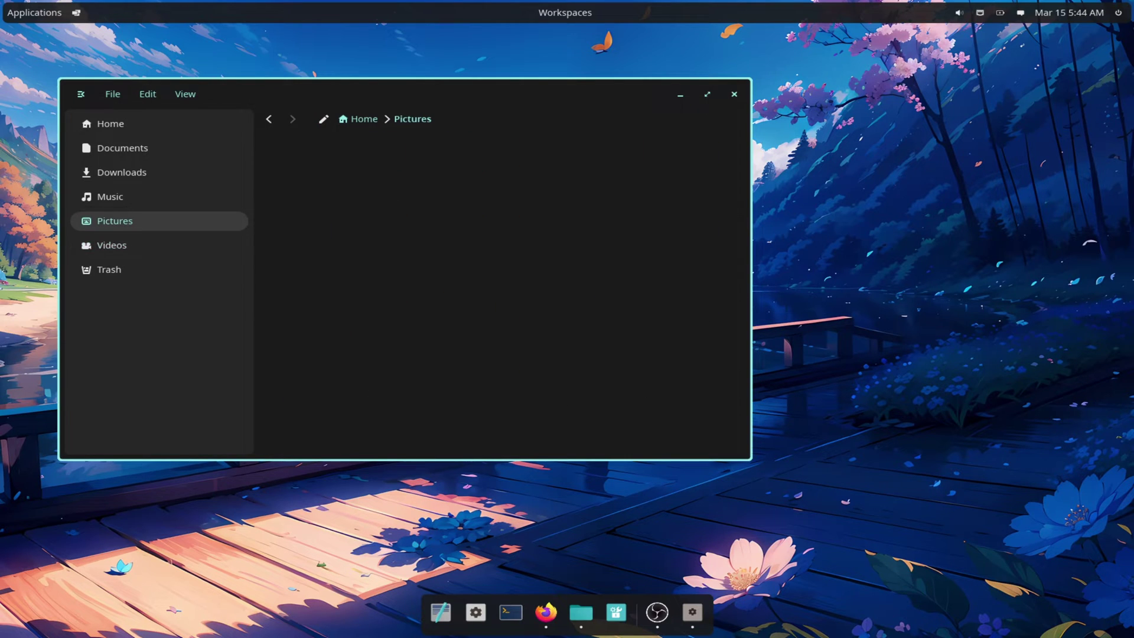
left_click(111, 197)
left_click(118, 173)
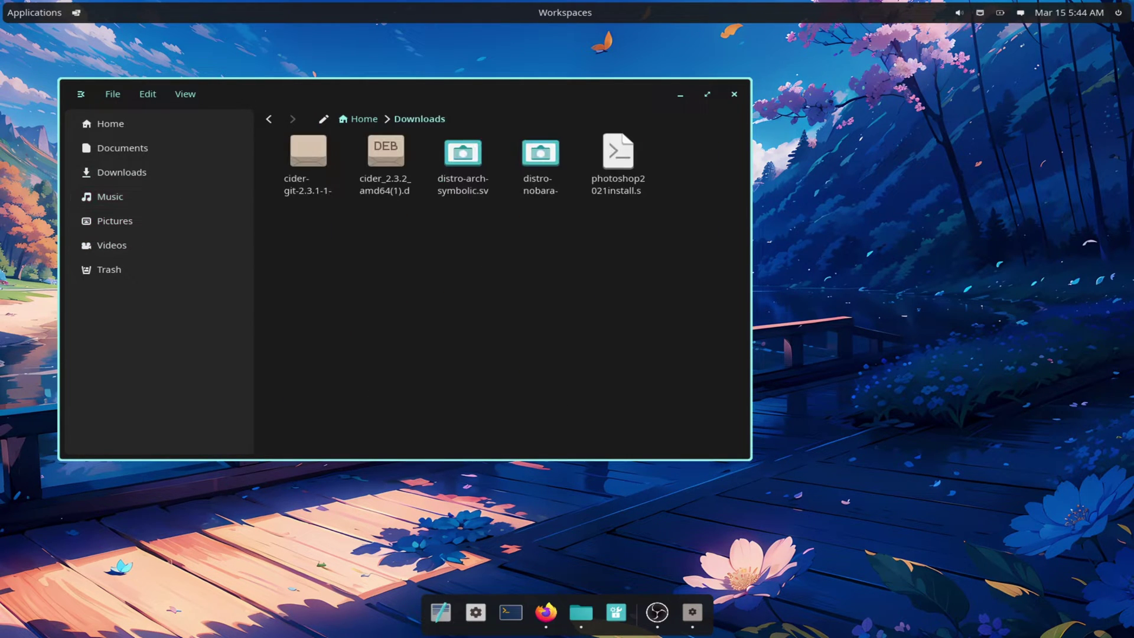
left_click(118, 148)
left_click(111, 124)
Turn on Show hidden files in the COSMIC Files settings and look over the Home folder
left_click(185, 94)
left_click(199, 149)
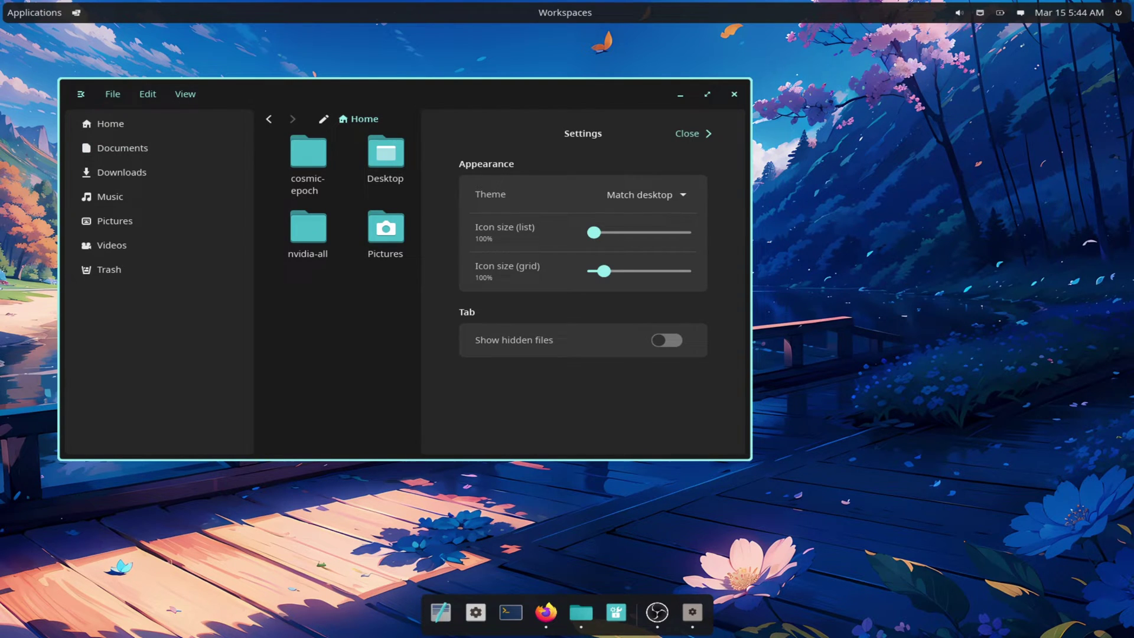
left_click(667, 340)
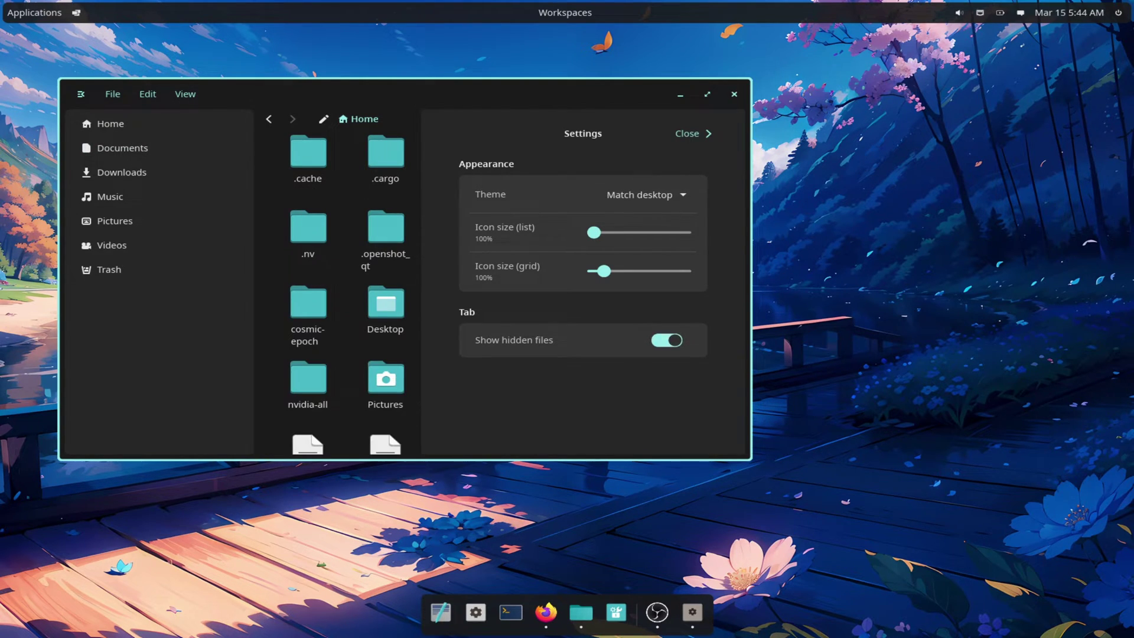
left_click(694, 134)
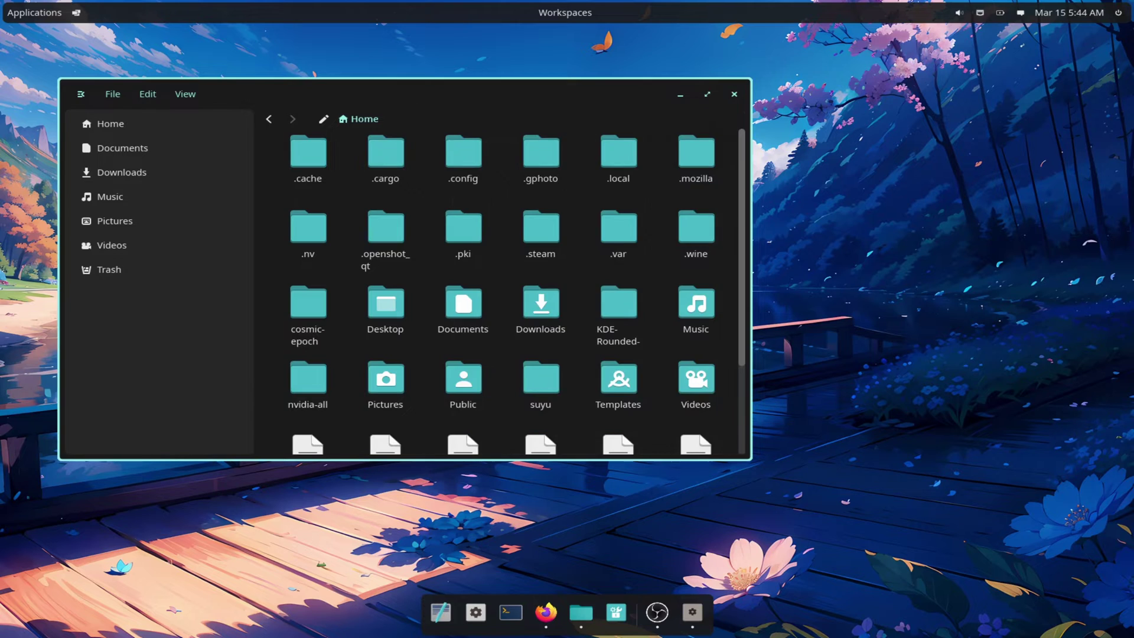
scroll(502, 277, "down", 4)
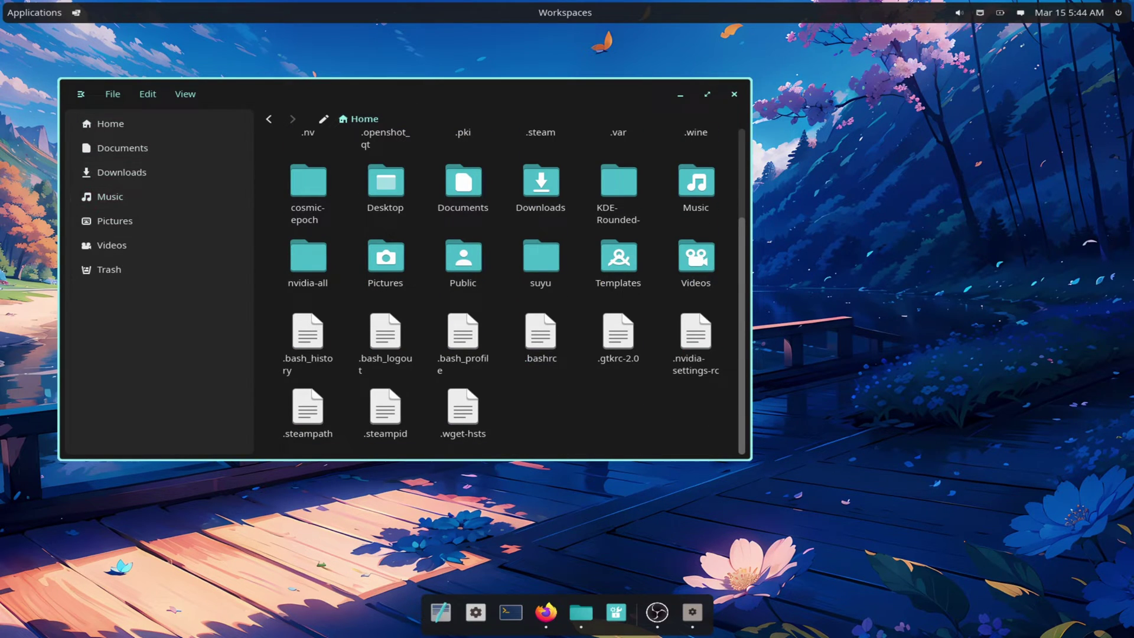
Examine the File, Edit and View commands of COSMIC Files, including the Operations pane
left_click(113, 94)
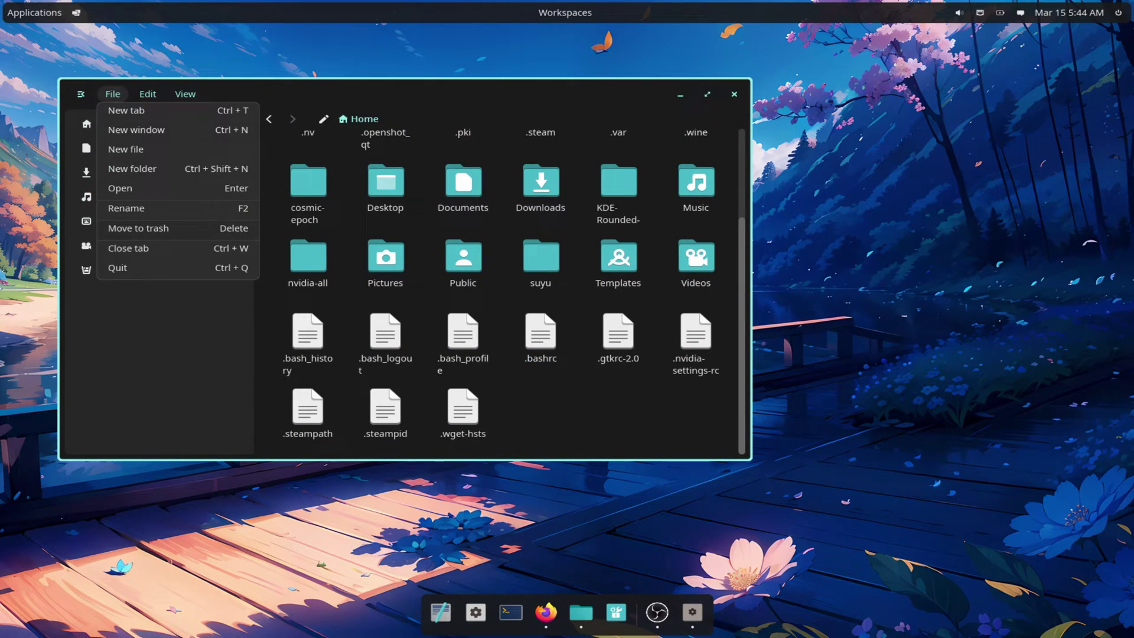
mouse_move(148, 93)
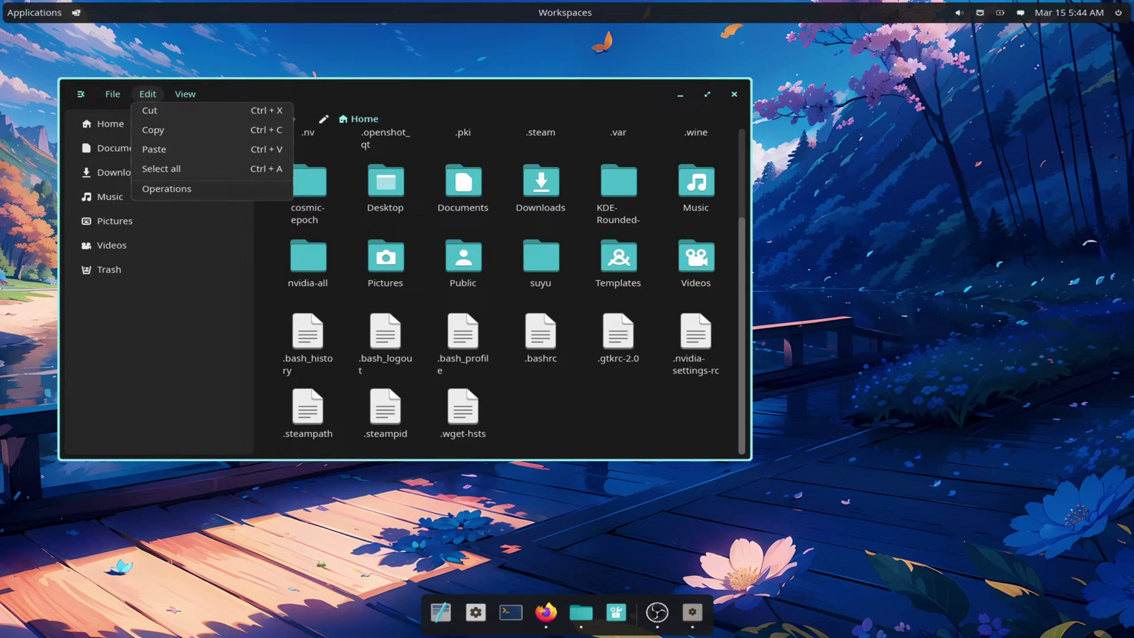
left_click(167, 191)
left_click(694, 134)
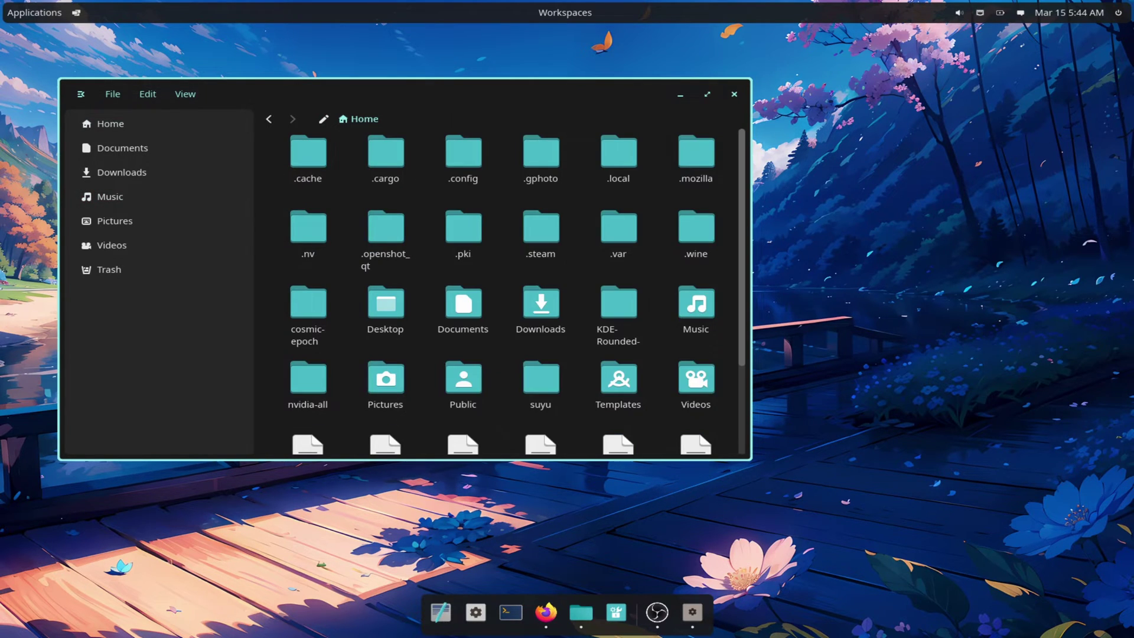
left_click(147, 94)
left_click(148, 93)
left_click(185, 93)
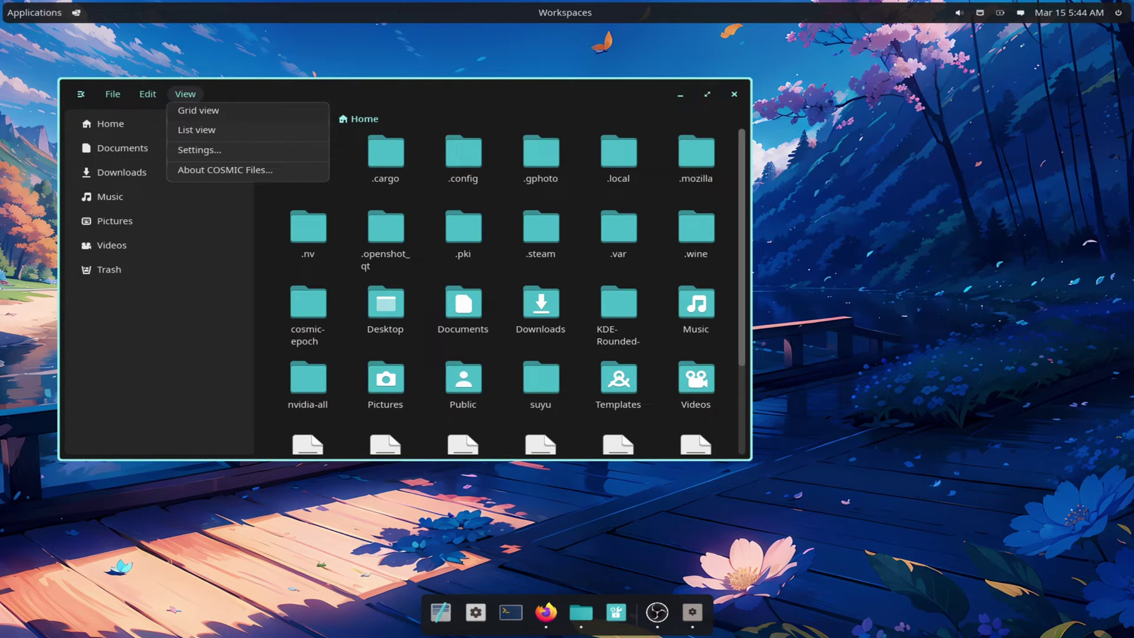
key("Escape")
Switch the Home folder to list view and back to grid view, and move the window toward the desktop's center
left_click(186, 94)
left_click(196, 130)
left_click(186, 94)
left_click(198, 111)
left_click_drag(408, 94, 584, 87)
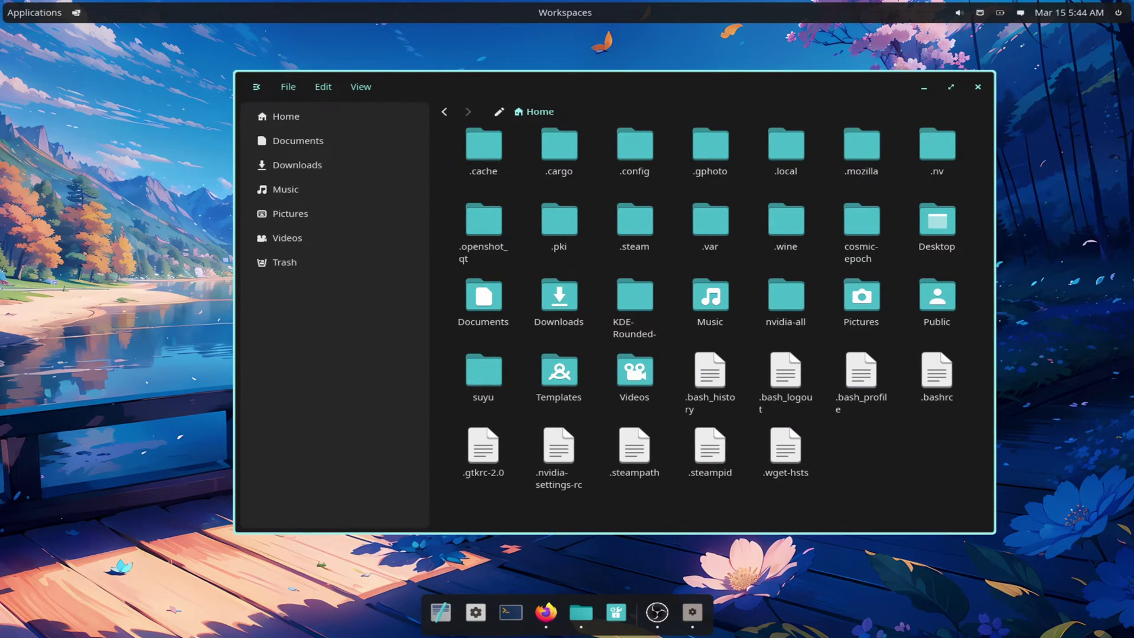
Select the .bash_history file in the Home folder and clear the selection
left_click(635, 372)
left_click(710, 372)
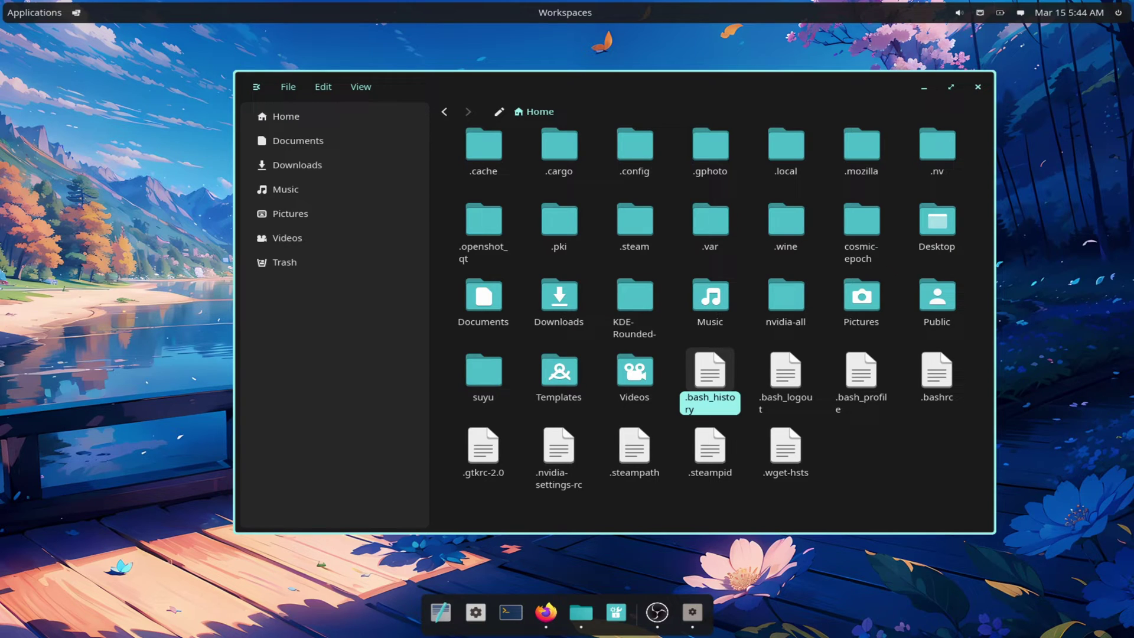
key("Escape")
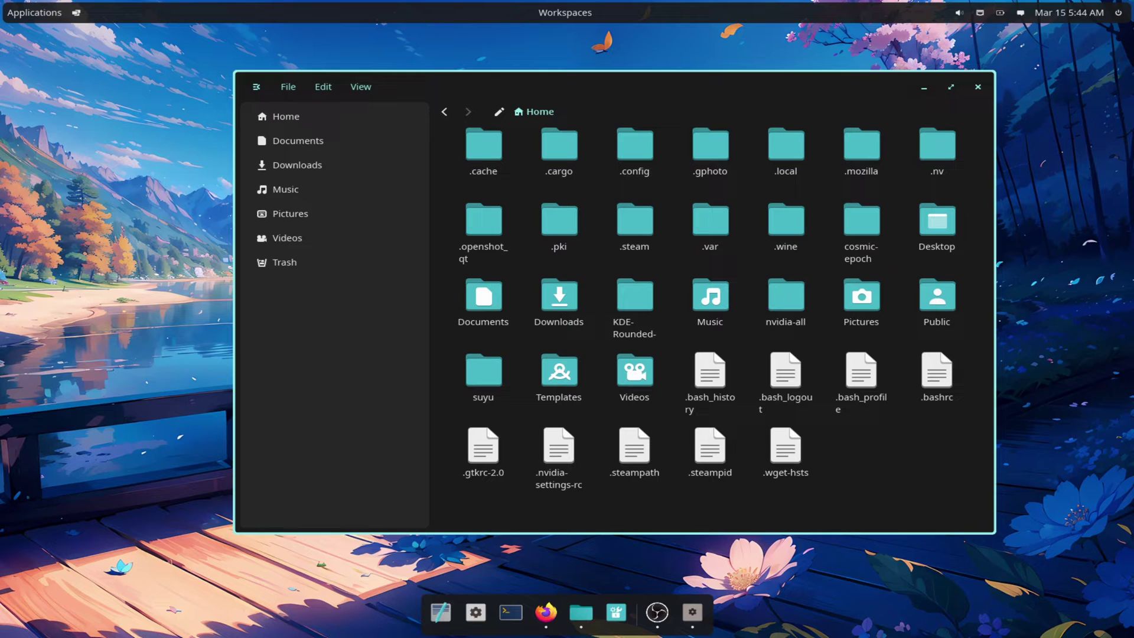
Close the COSMIC Files window and view the battery and power options
left_click(979, 87)
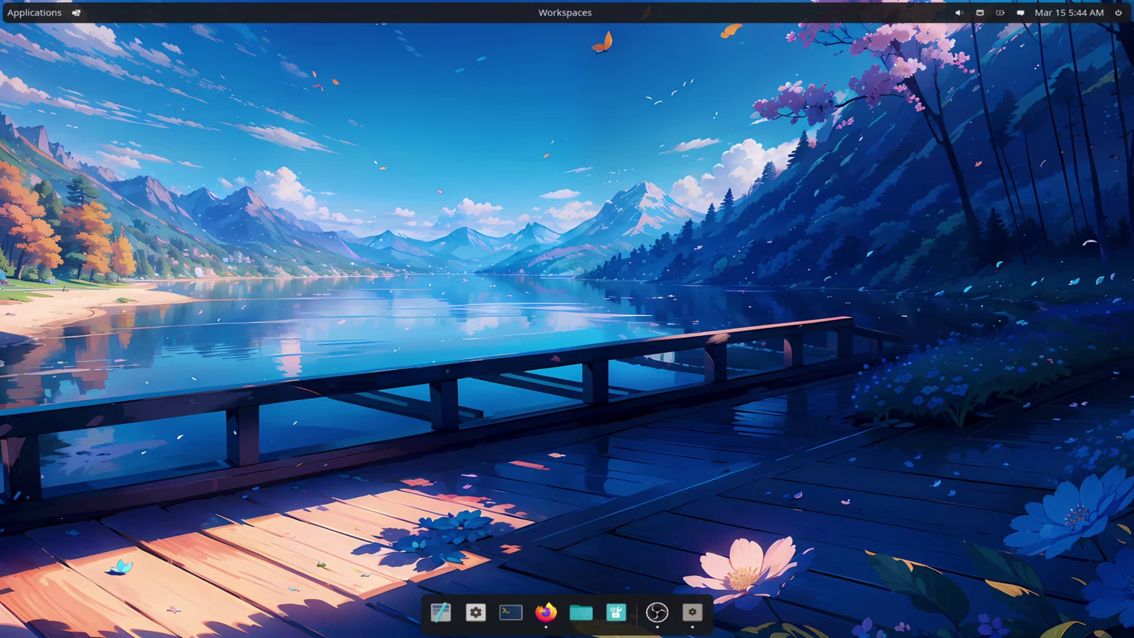
left_click(1000, 13)
left_click(1000, 13)
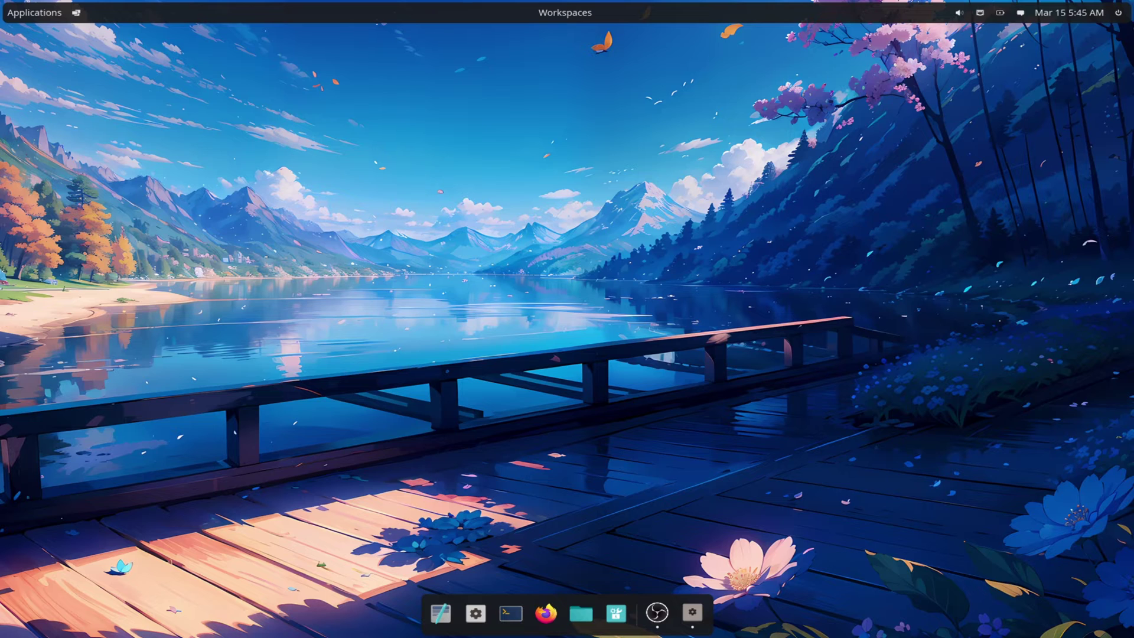
Open Terminal, Settings and Text Editor windows from the dock so that they overlap on the desktop
left_click(511, 613)
left_click(476, 613)
left_click(441, 613)
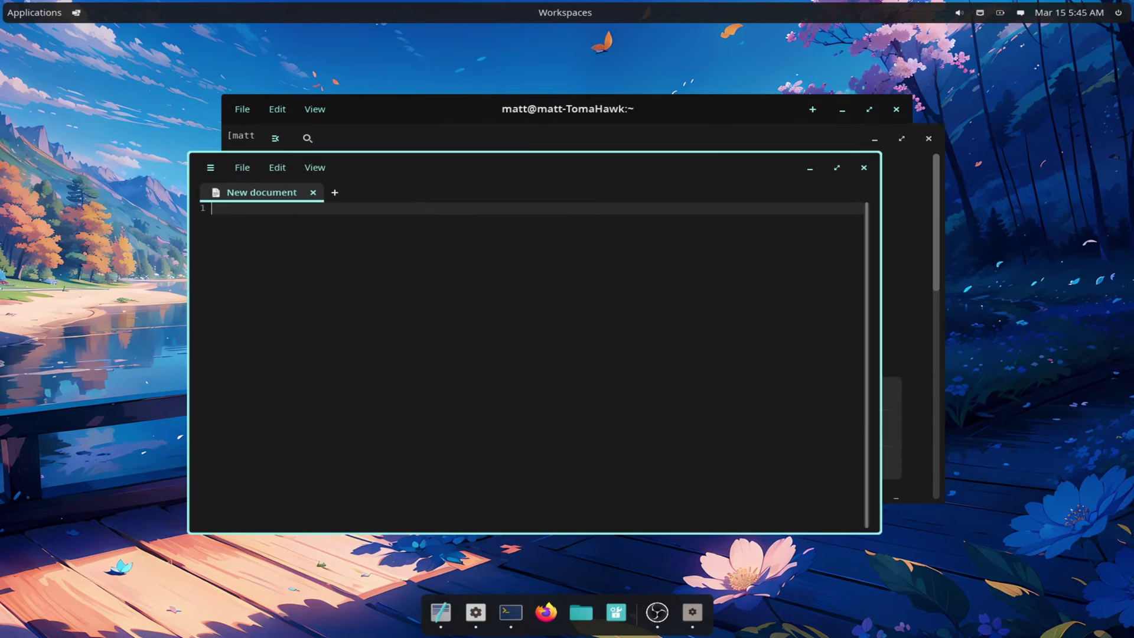
Try automatic window tiling on the open windows, toggling it on and off
left_click(76, 13)
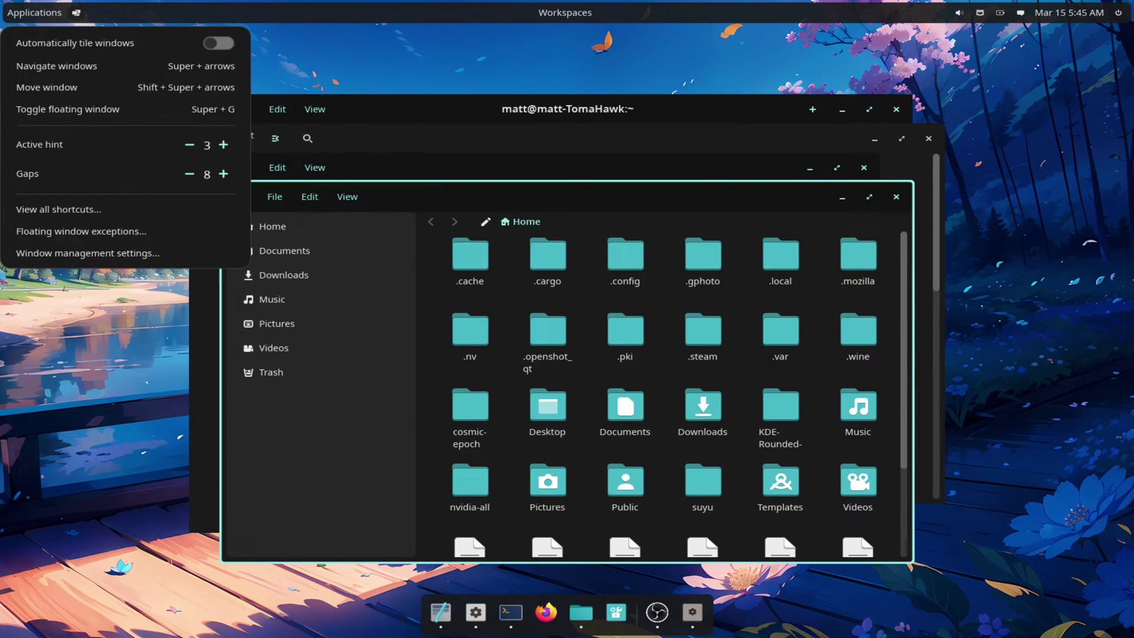
left_click(218, 43)
left_click(219, 43)
left_click(219, 43)
key("Escape")
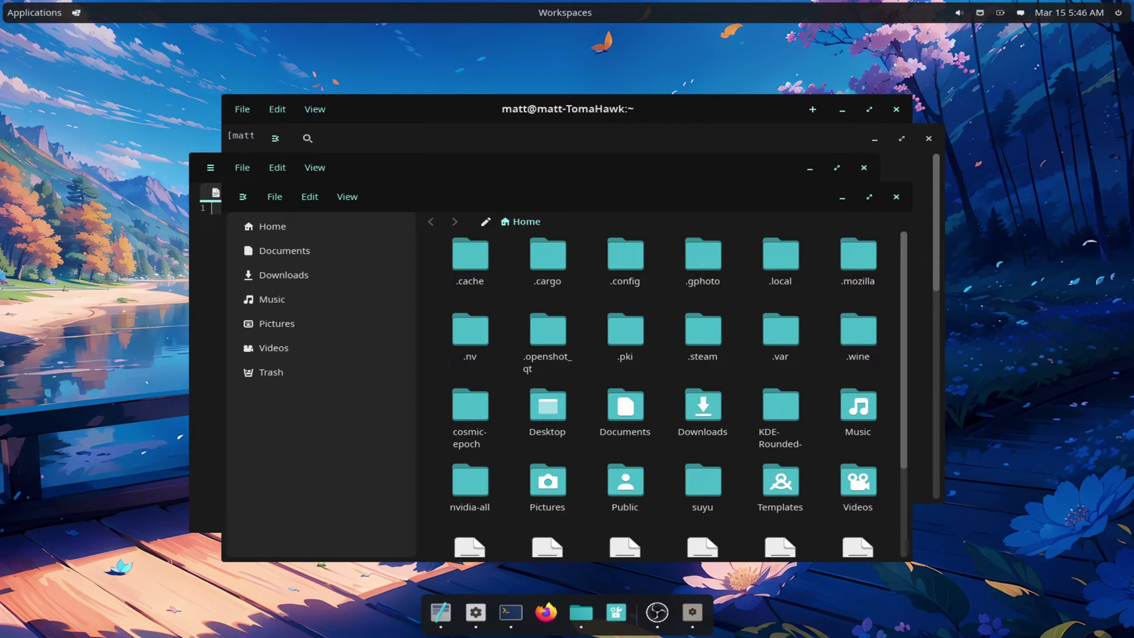
Close the Files, Text Editor, Settings and Terminal windows
left_click(664, 378)
left_click(896, 197)
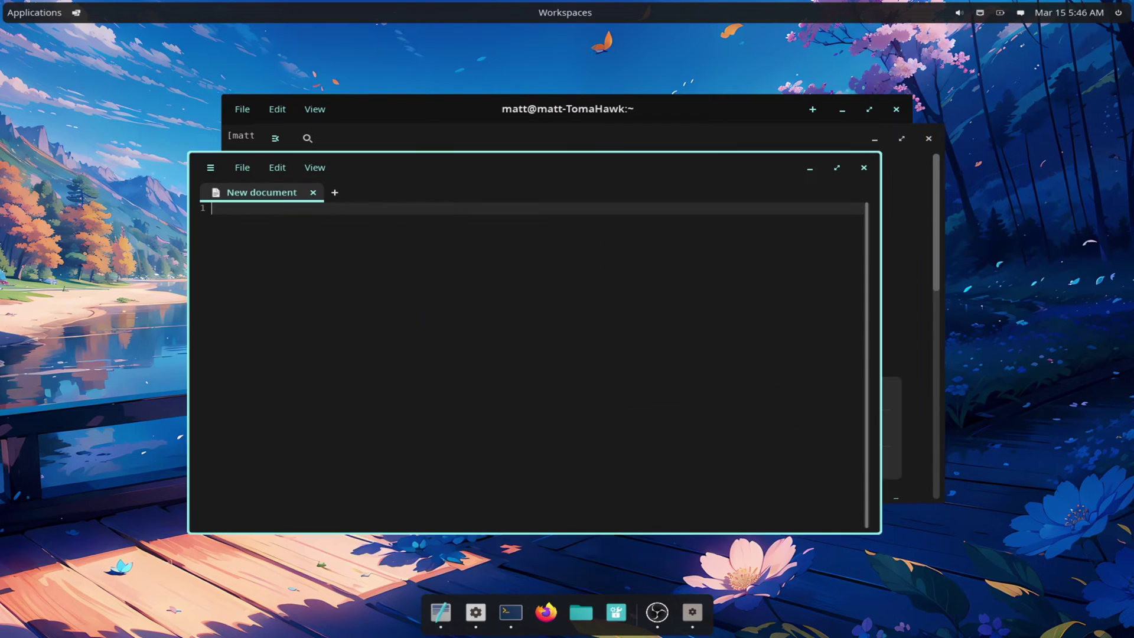
left_click(864, 168)
left_click(928, 139)
left_click(896, 109)
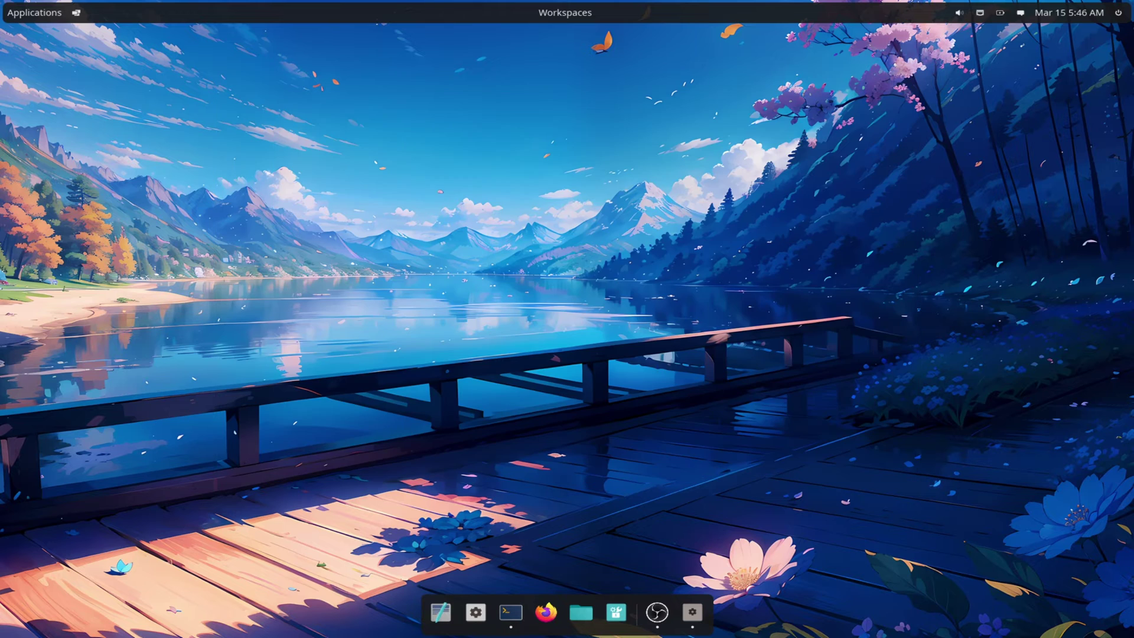
View the window tiling options once more and dismiss them
left_click(76, 12)
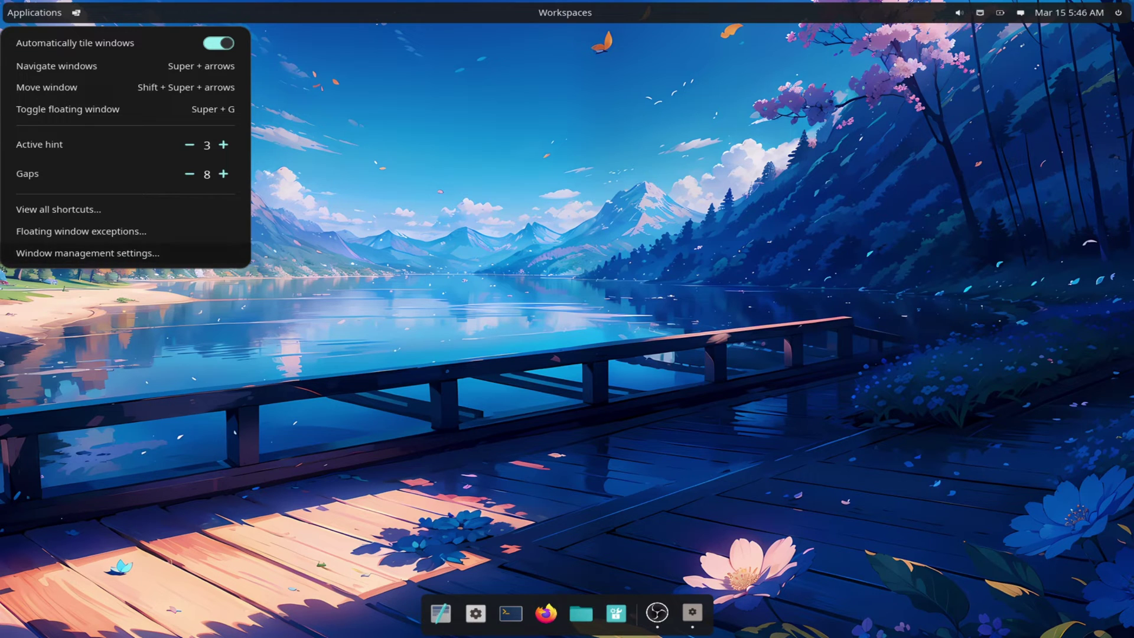
key("Escape")
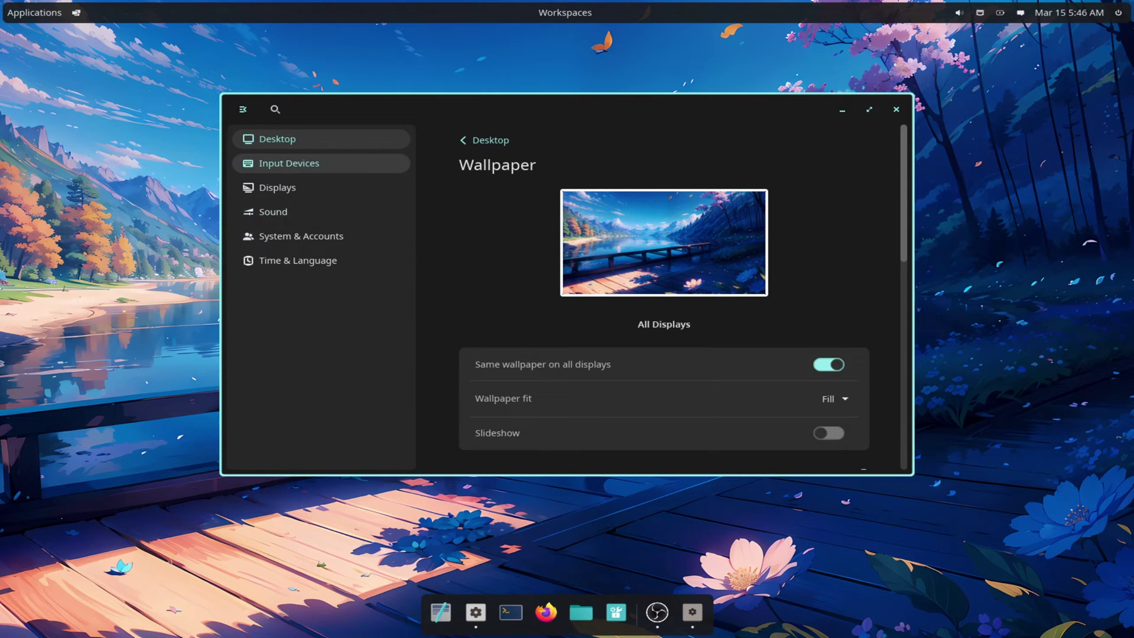
Review the Touchpad settings under Input Devices, covering click behavior, scrolling and swiping gestures
left_click(320, 164)
left_click(664, 313)
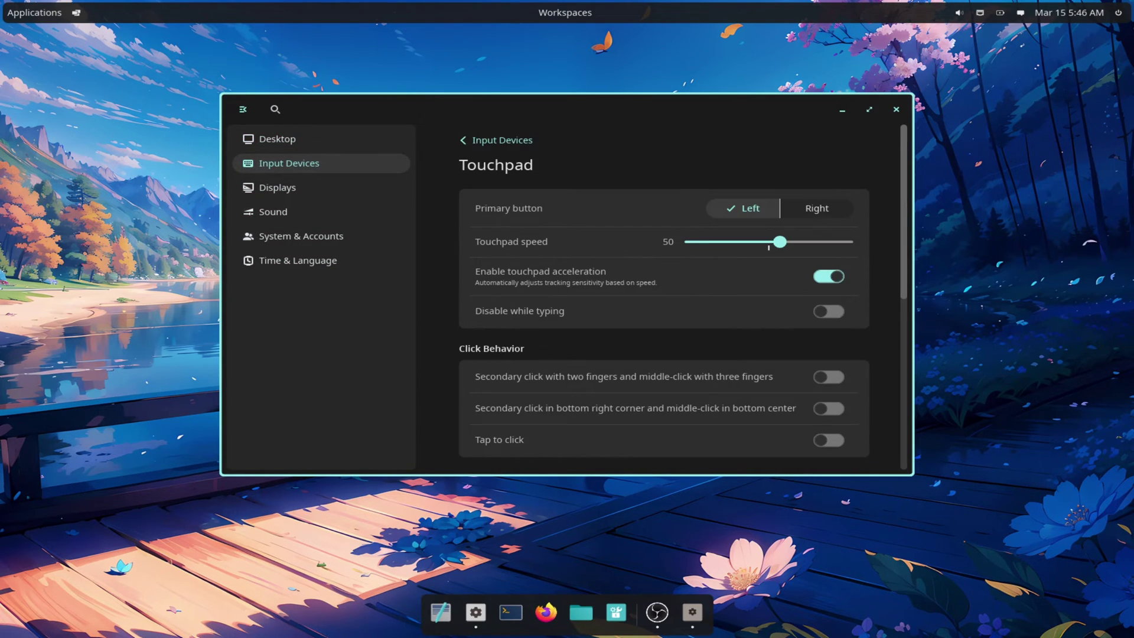
scroll(664, 295, "down", 1)
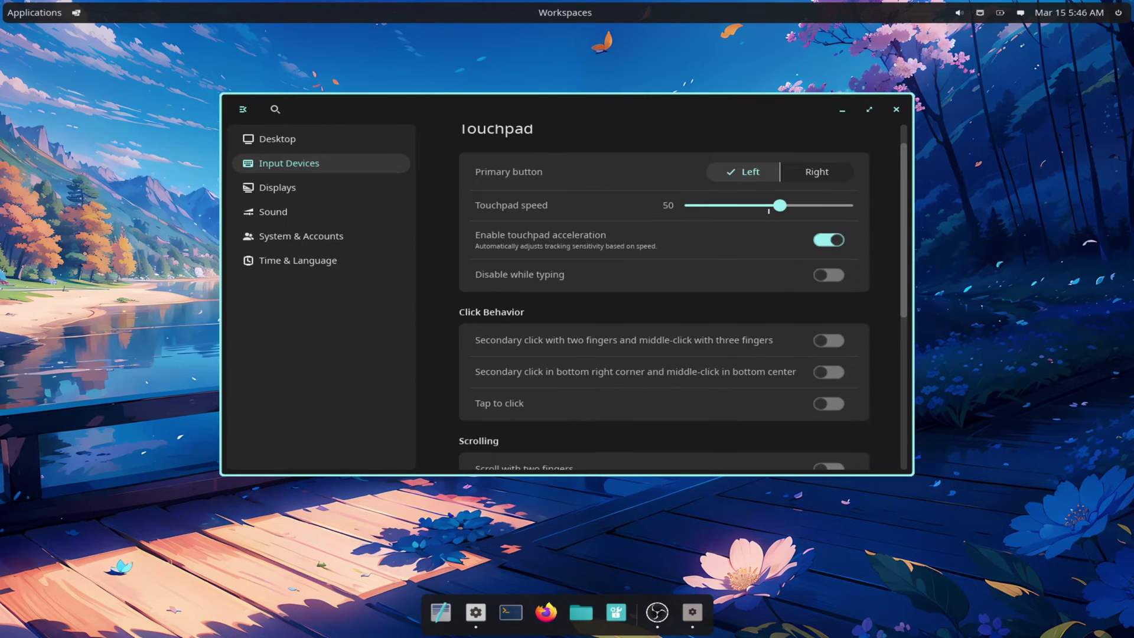
scroll(664, 295, "down", 5)
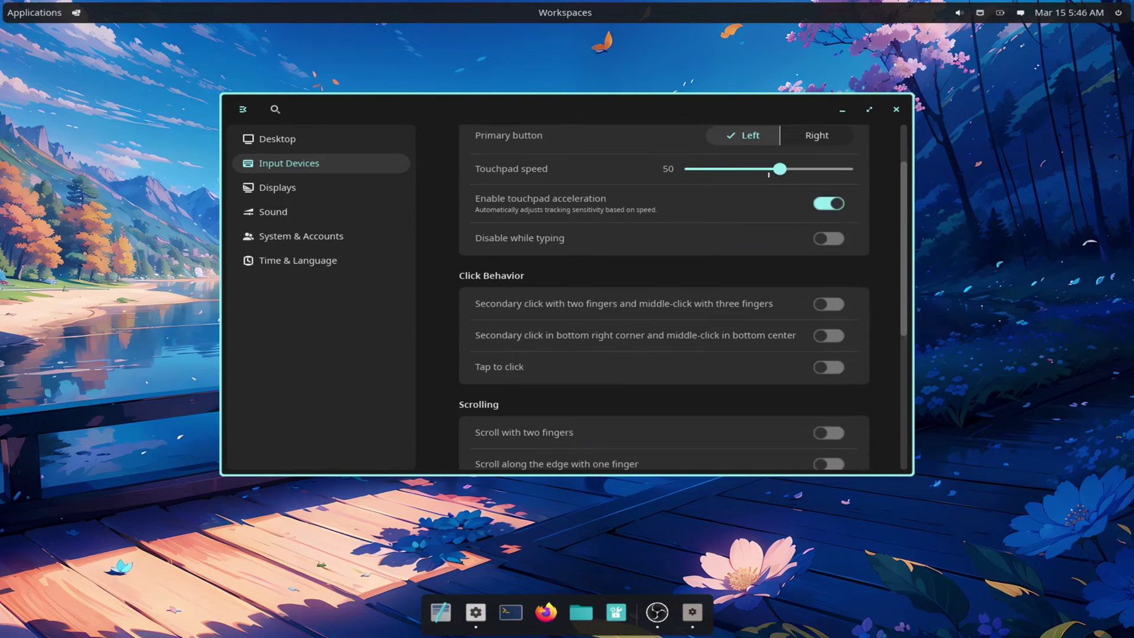
scroll(664, 296, "down", 1)
scroll(664, 295, "up", 2)
left_click(828, 258)
scroll(828, 258, "down", 4)
scroll(664, 295, "down", 1)
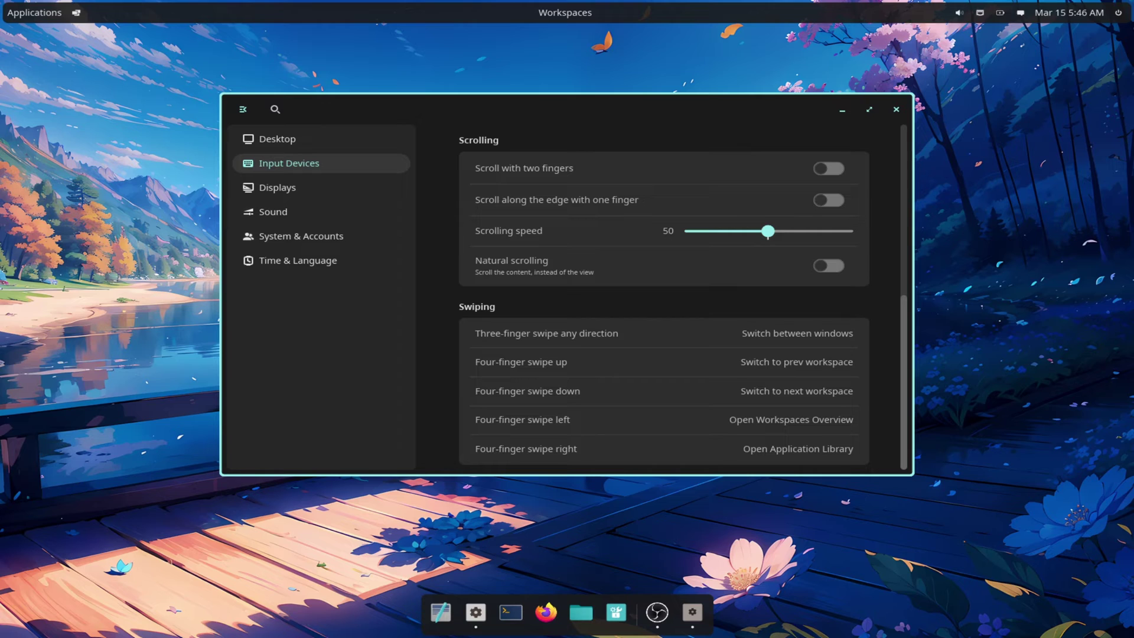
View the Mouse settings and the Keyboard settings under Input Devices
left_click(289, 164)
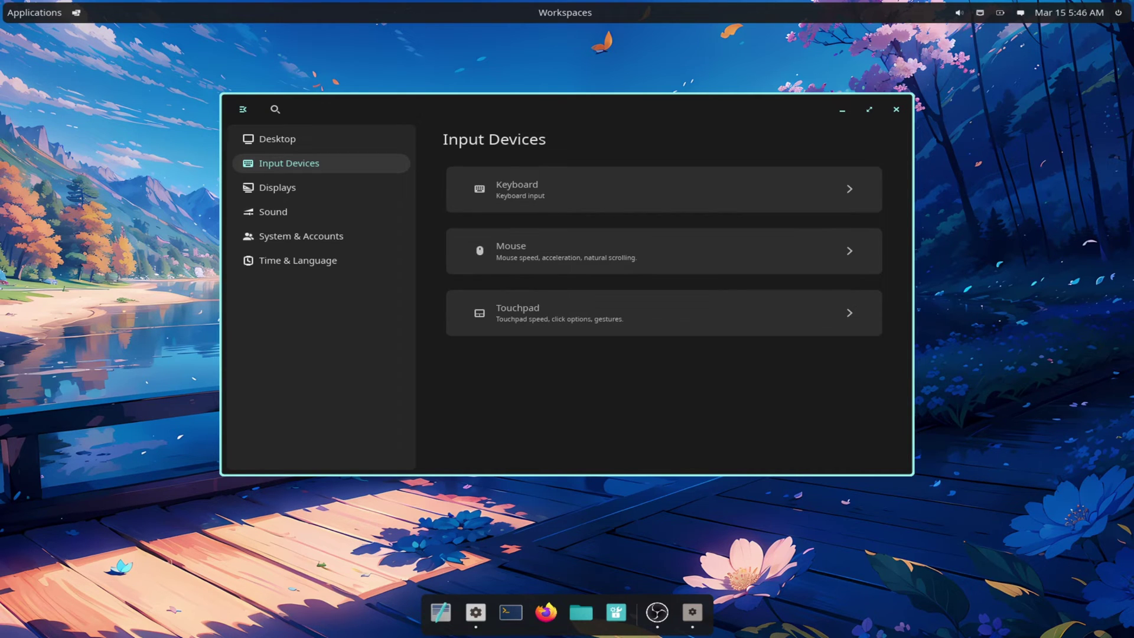
left_click(664, 252)
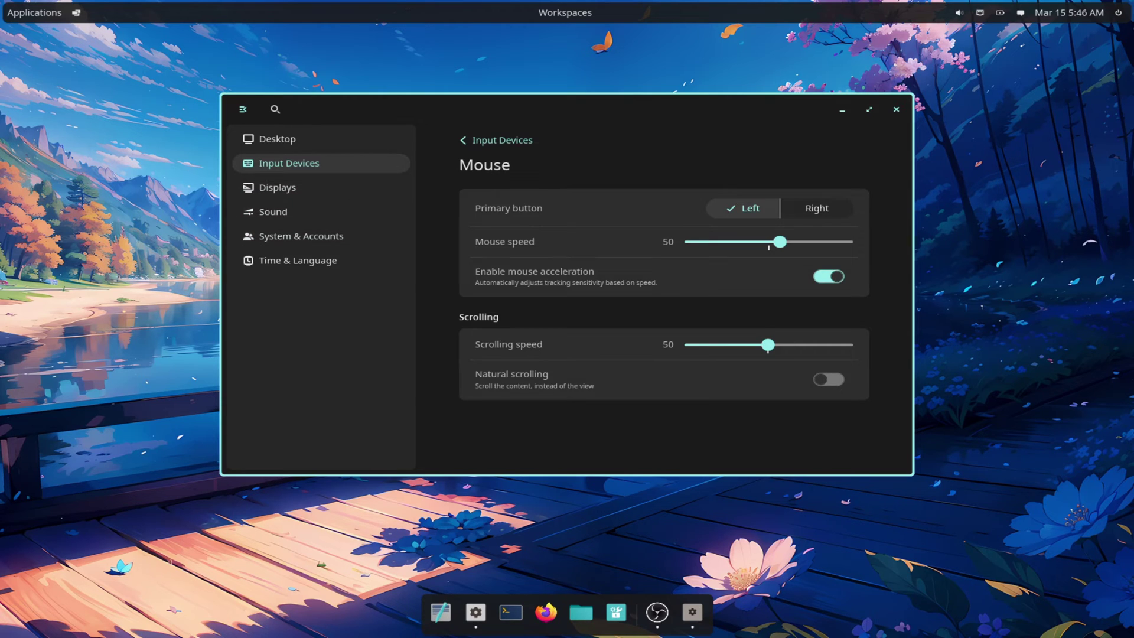
key("Escape")
key("Up")
key("Return")
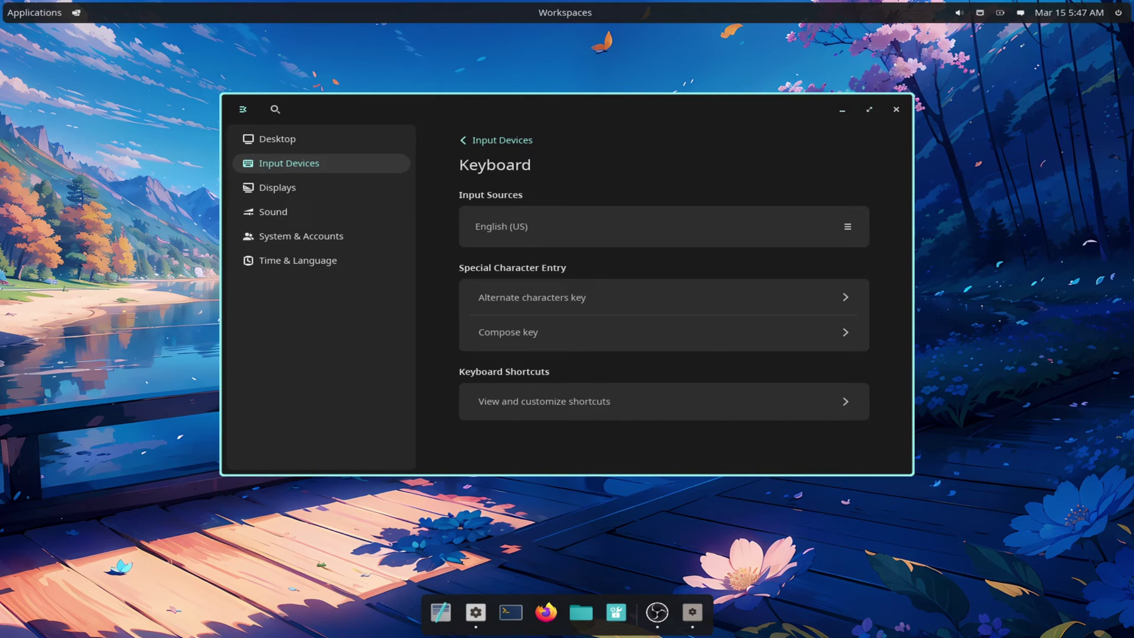
Open and close a Files window, and switch to workspace 2 from the workspace overview
key("super+f")
key("super+q")
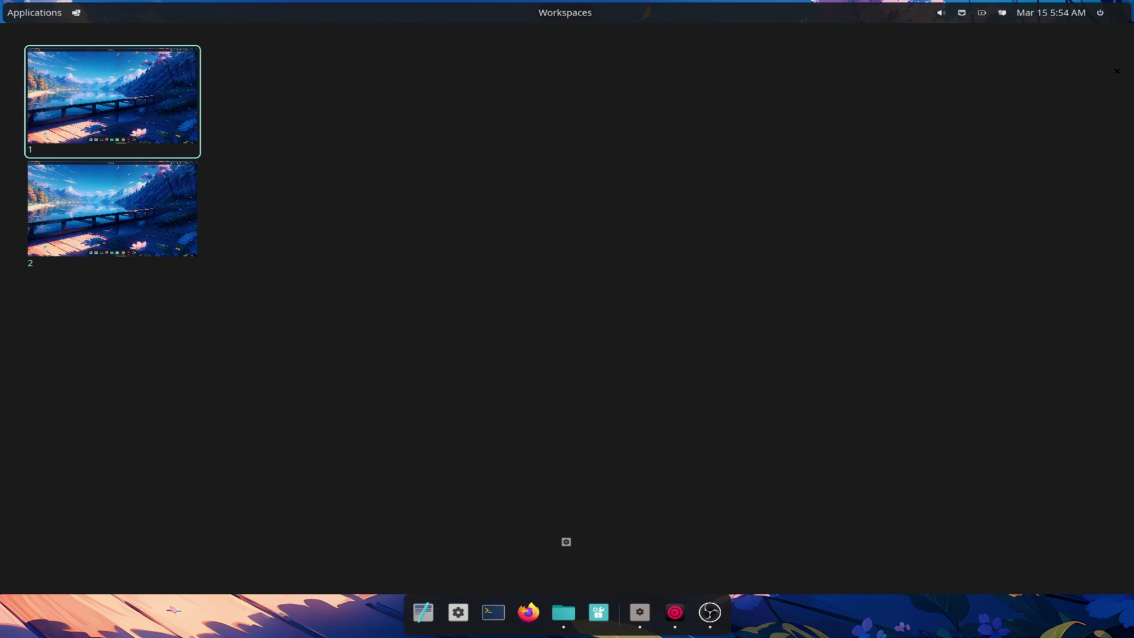
key("Down")
key("Return")
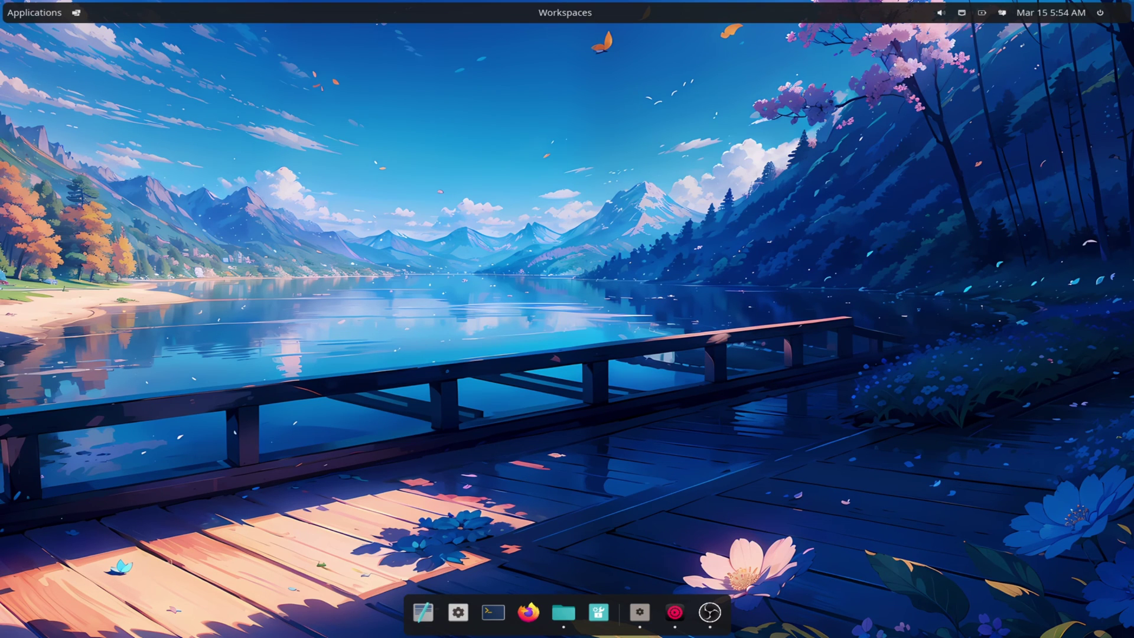
Move the Apple Music window between the left and right halves of the desktop, as well as down and back up
key("super+shift+Left")
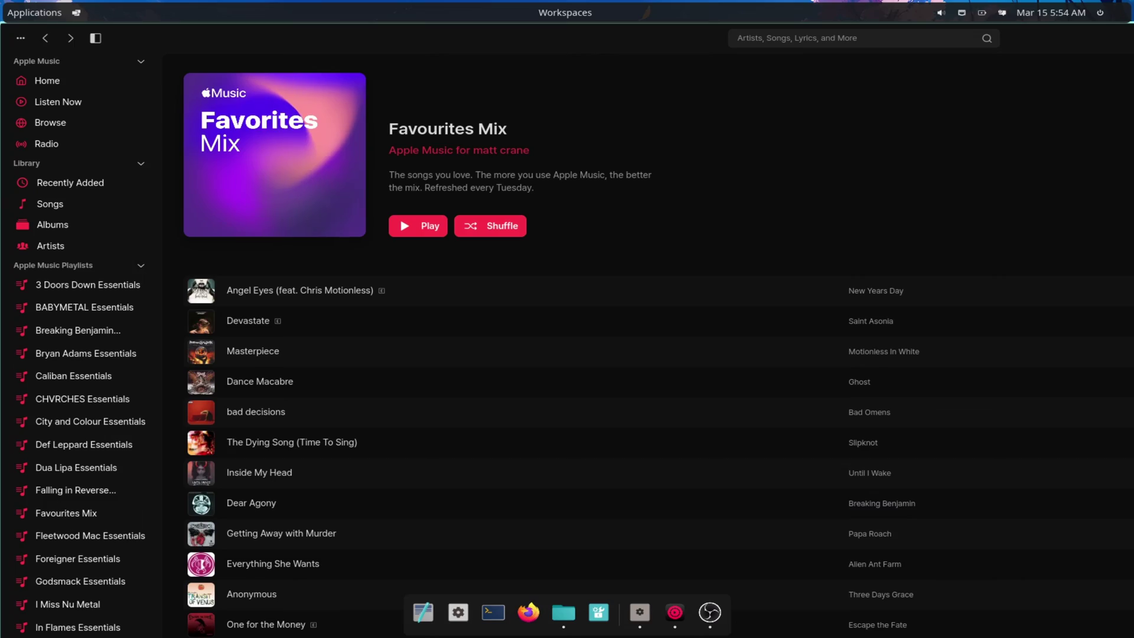
key("super+shift+Right")
key("super+shift+Left")
key("super+shift+Left")
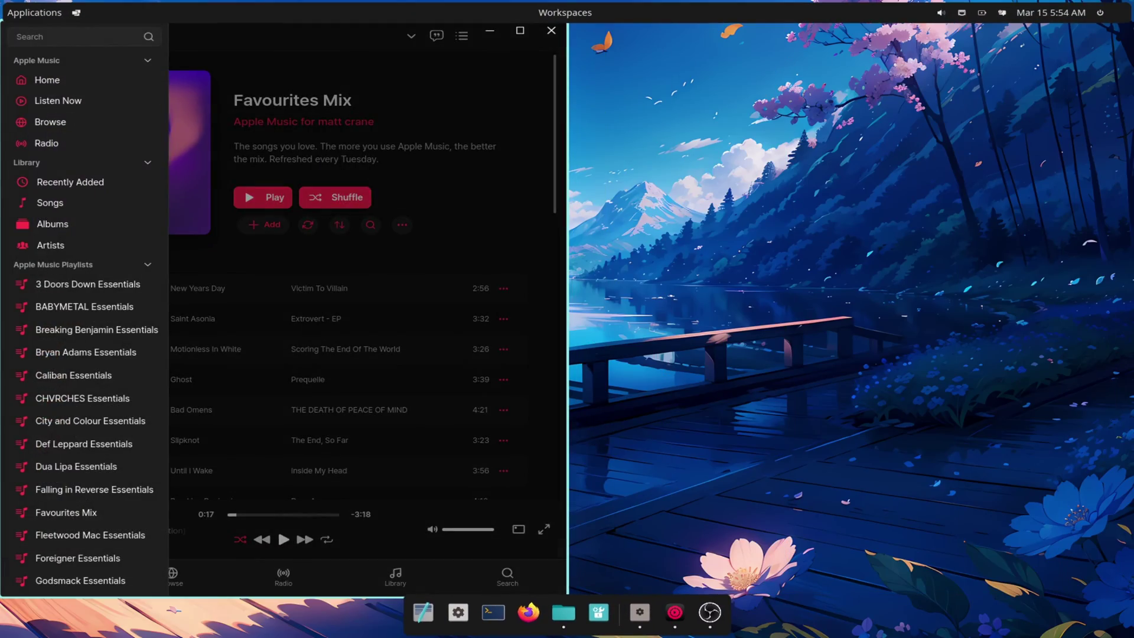
key("super+shift+Right")
key("super+shift+Right")
key("super+shift+Left")
key("super+shift+Down")
key("super+shift+Up")
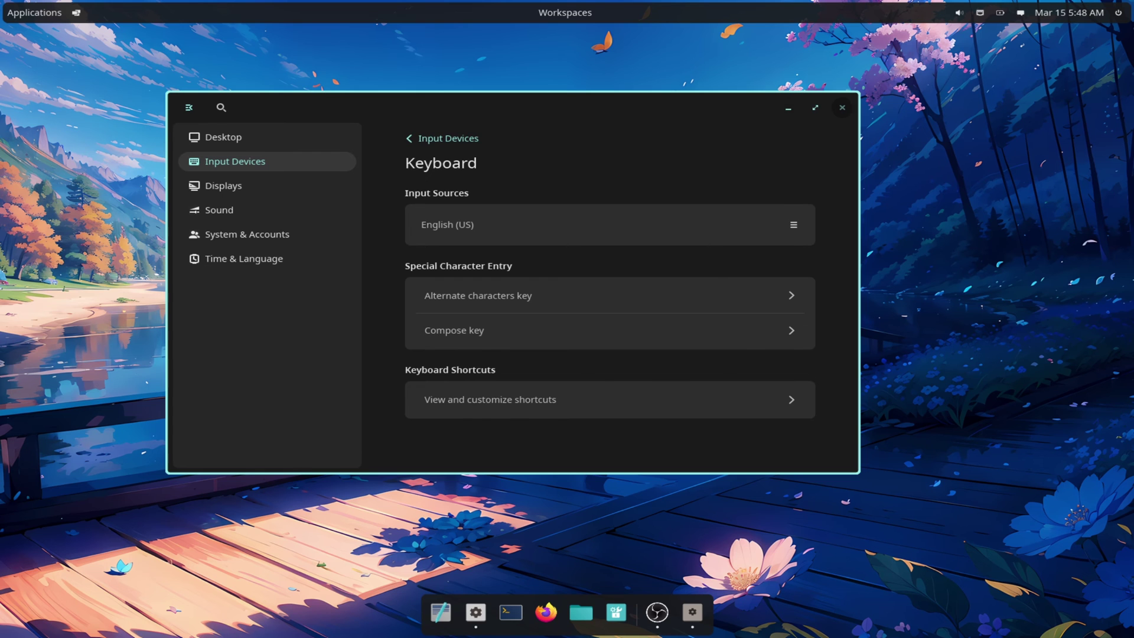
Close the Settings window showing the Keyboard page
left_click(842, 108)
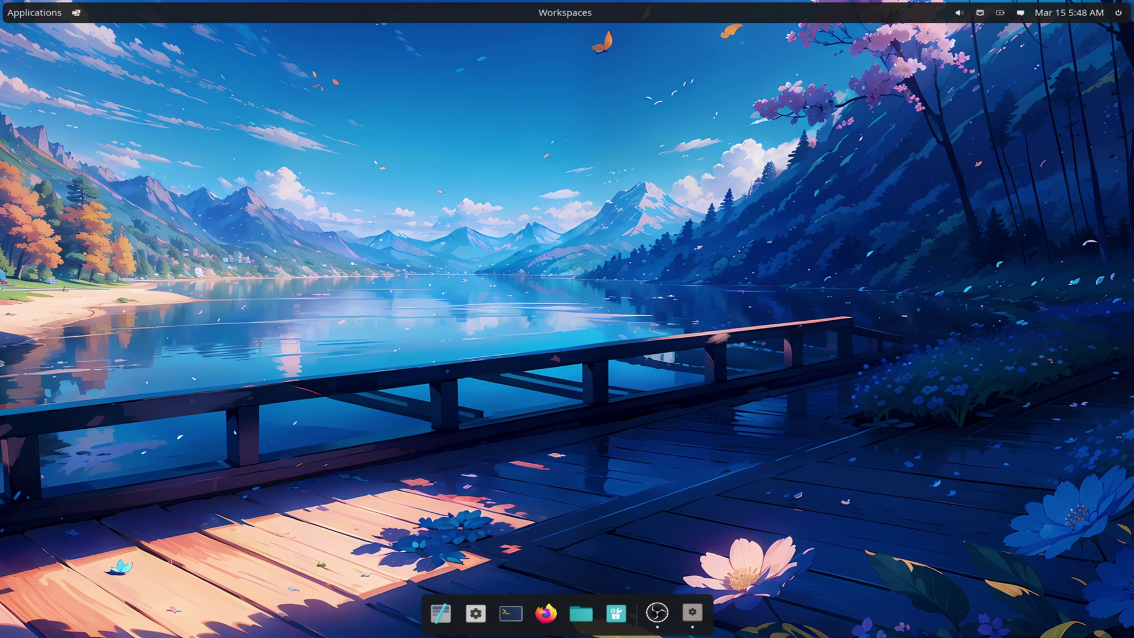